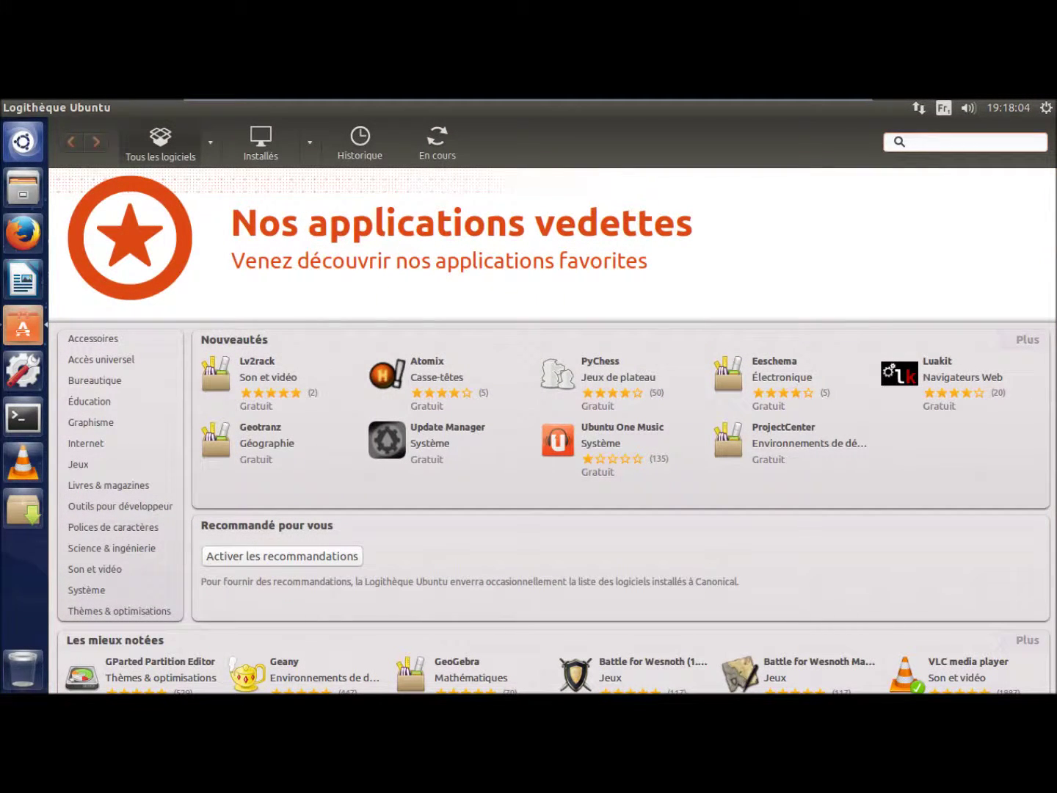
Step: Search the software catalogue for "compiz" and install CompizConfig Settings Manager, authenticating with the account password
{"action": "type", "text": "compiz"}
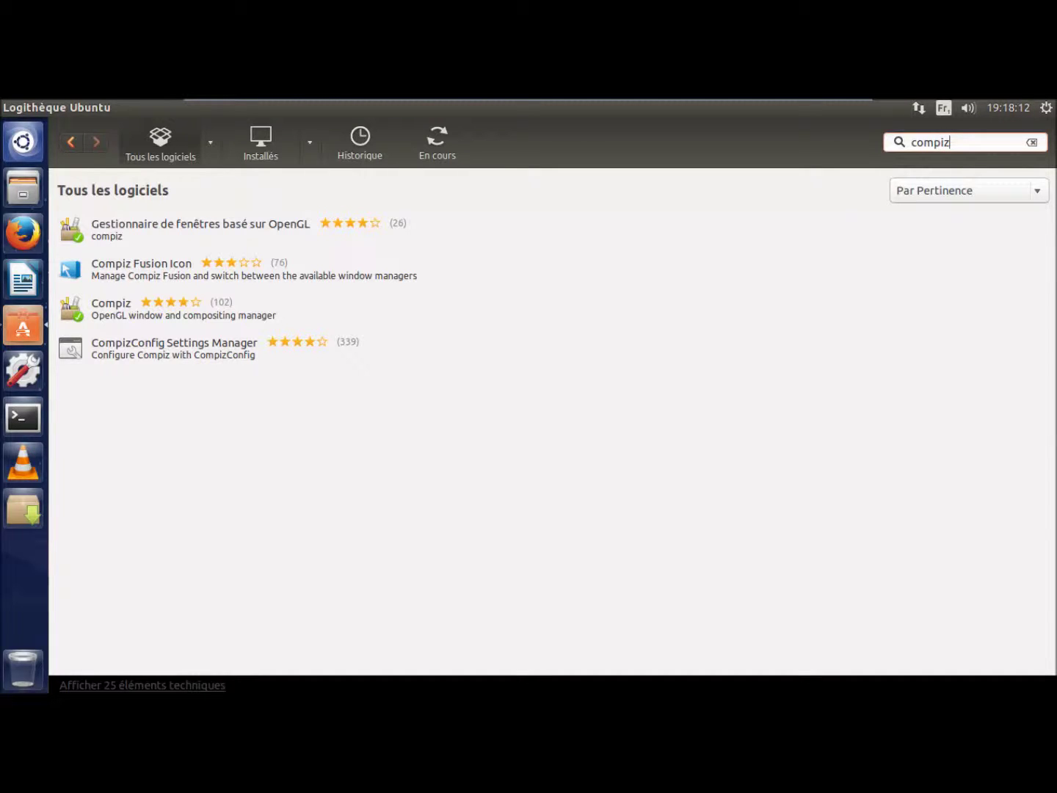
{"action": "left_click", "coordinate": [183, 309]}
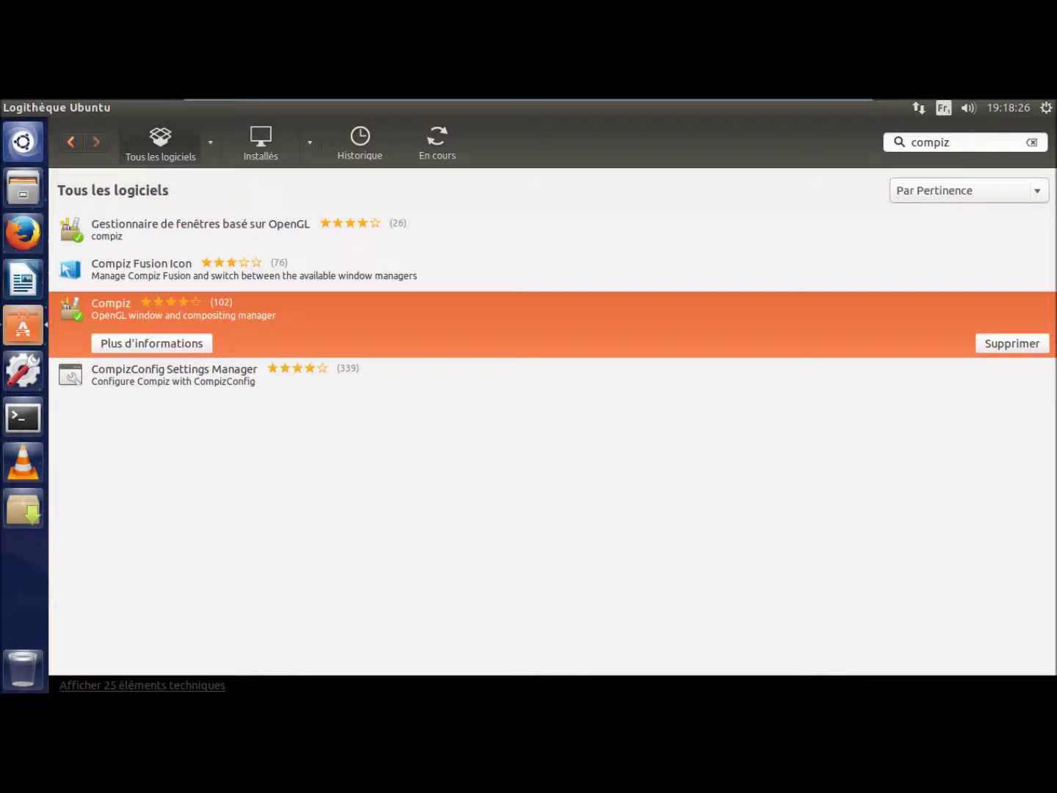
{"action": "left_click", "coordinate": [174, 375]}
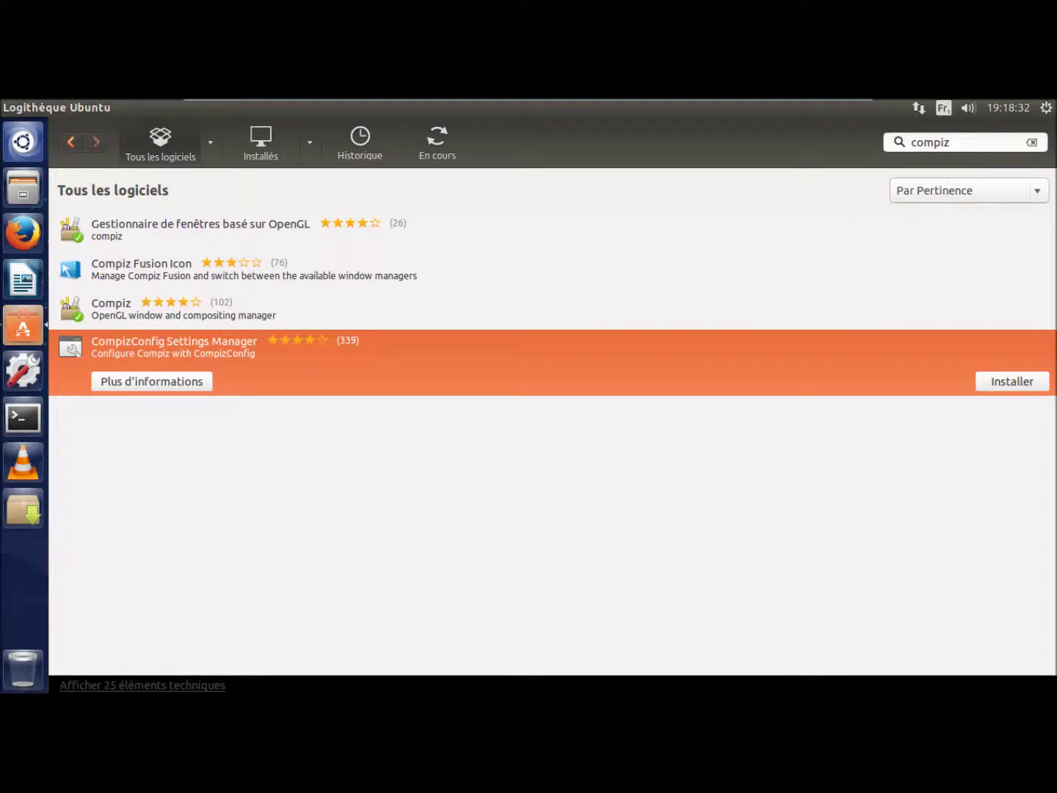
{"action": "left_click", "coordinate": [1012, 382]}
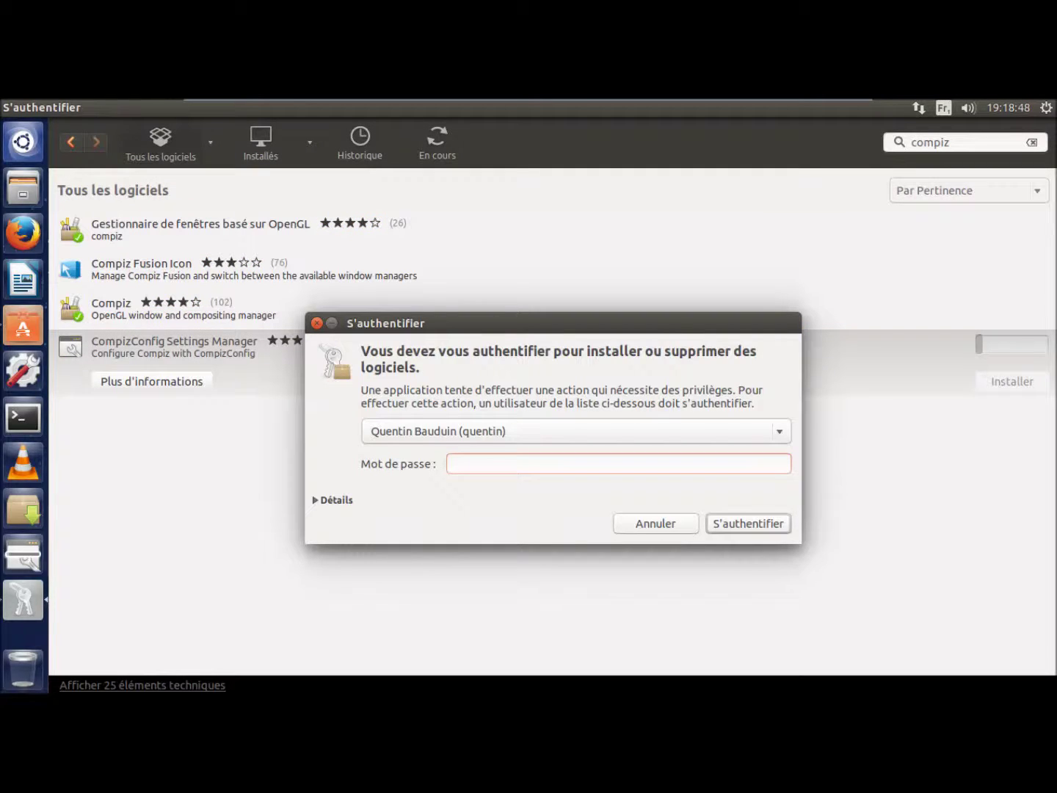
{"action": "type", "text": "•"}
{"action": "key", "text": "Return"}
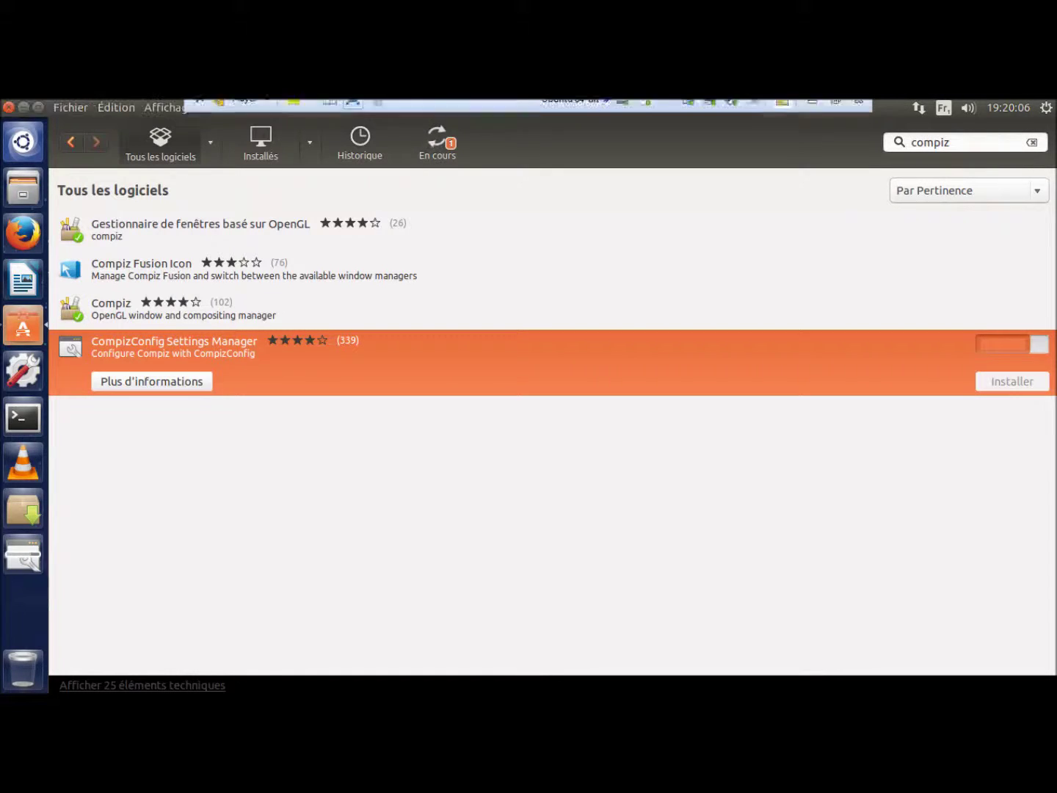
{"action": "left_click", "coordinate": [813, 109]}
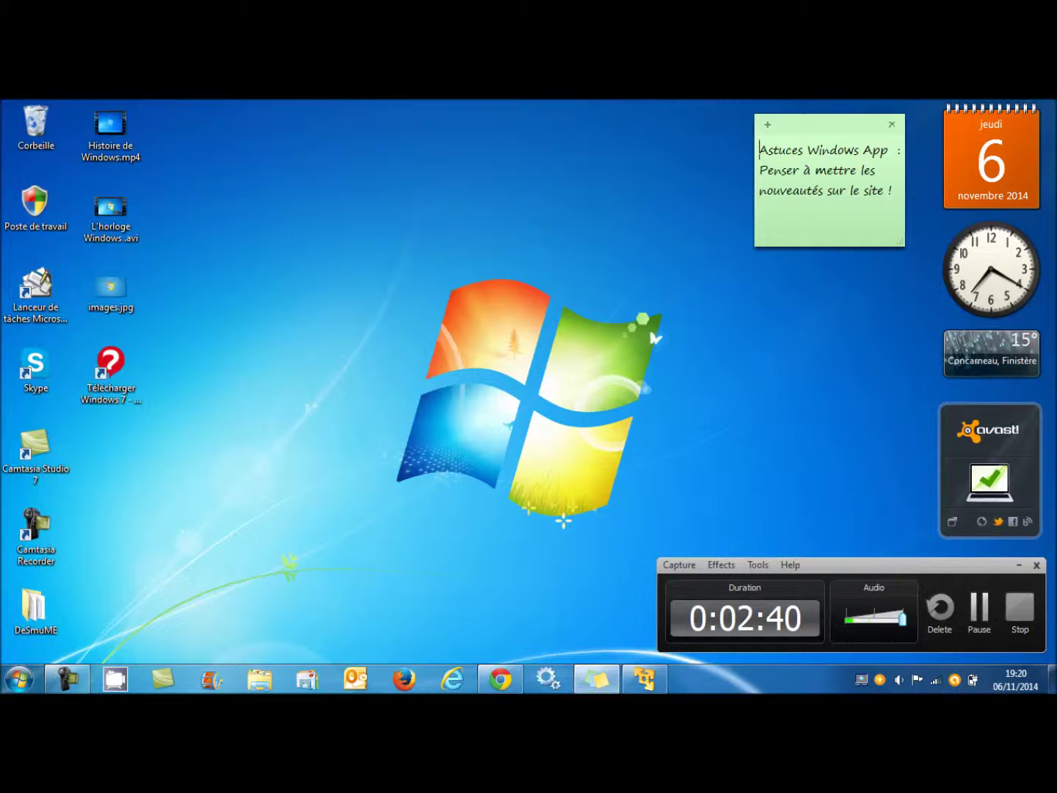
{"action": "left_click", "coordinate": [1019, 565]}
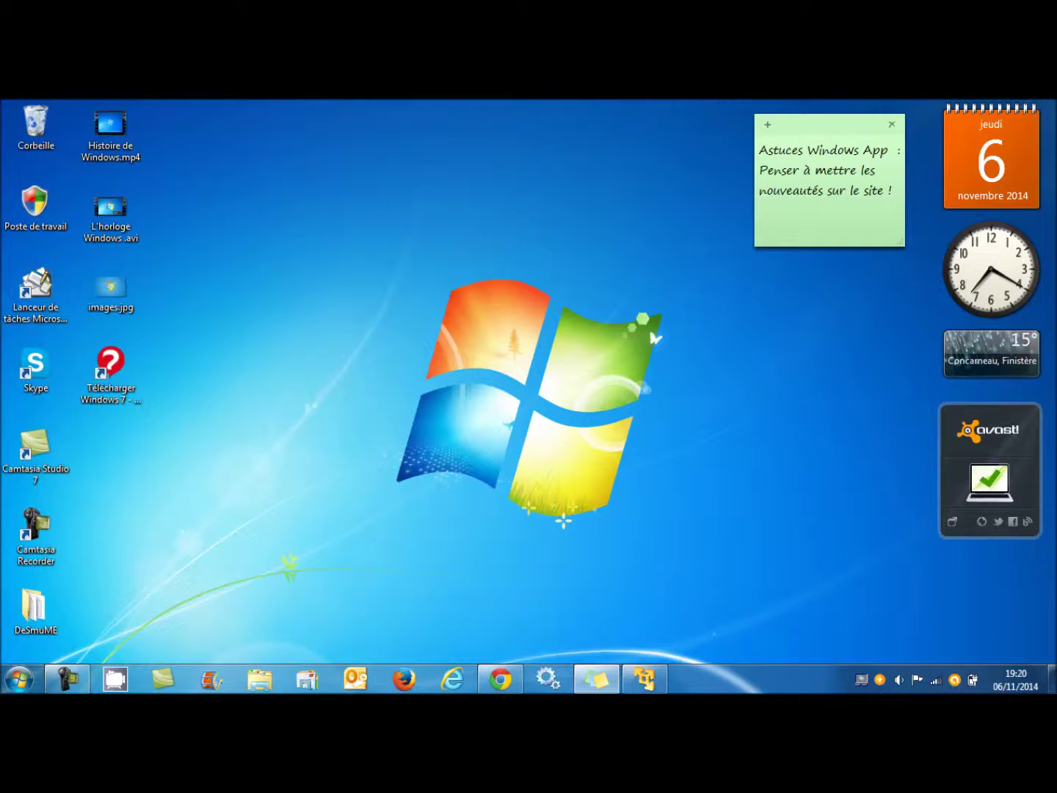
{"action": "left_click", "coordinate": [68, 678]}
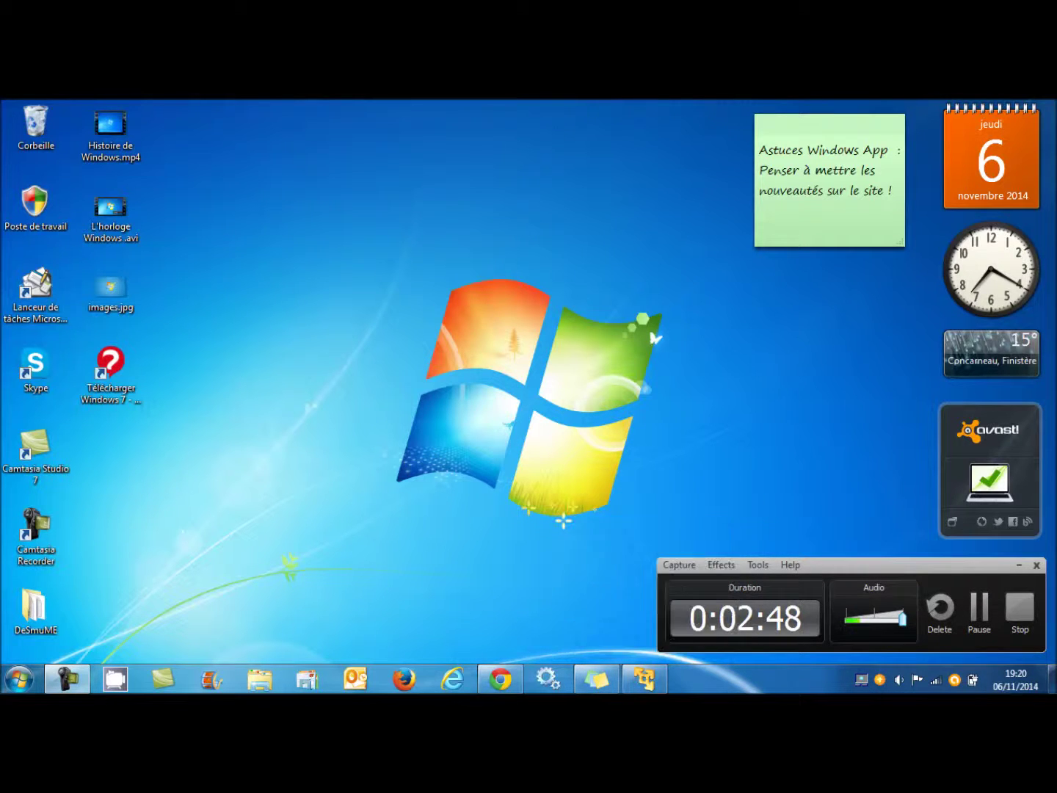
{"action": "left_click", "coordinate": [644, 679]}
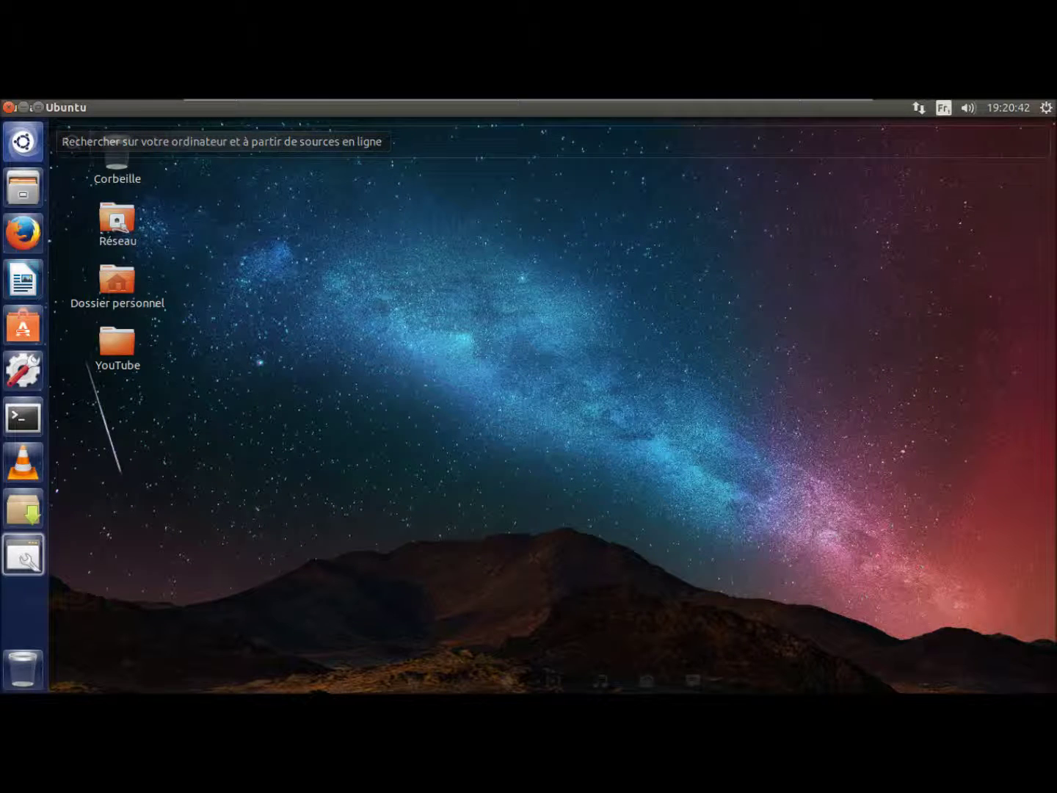
Step: Search the computer for "compiz", launch CompizConfig Settings Manager and accept its advanced-tool warning
{"action": "left_click", "coordinate": [22, 141]}
{"action": "type", "text": "com"}
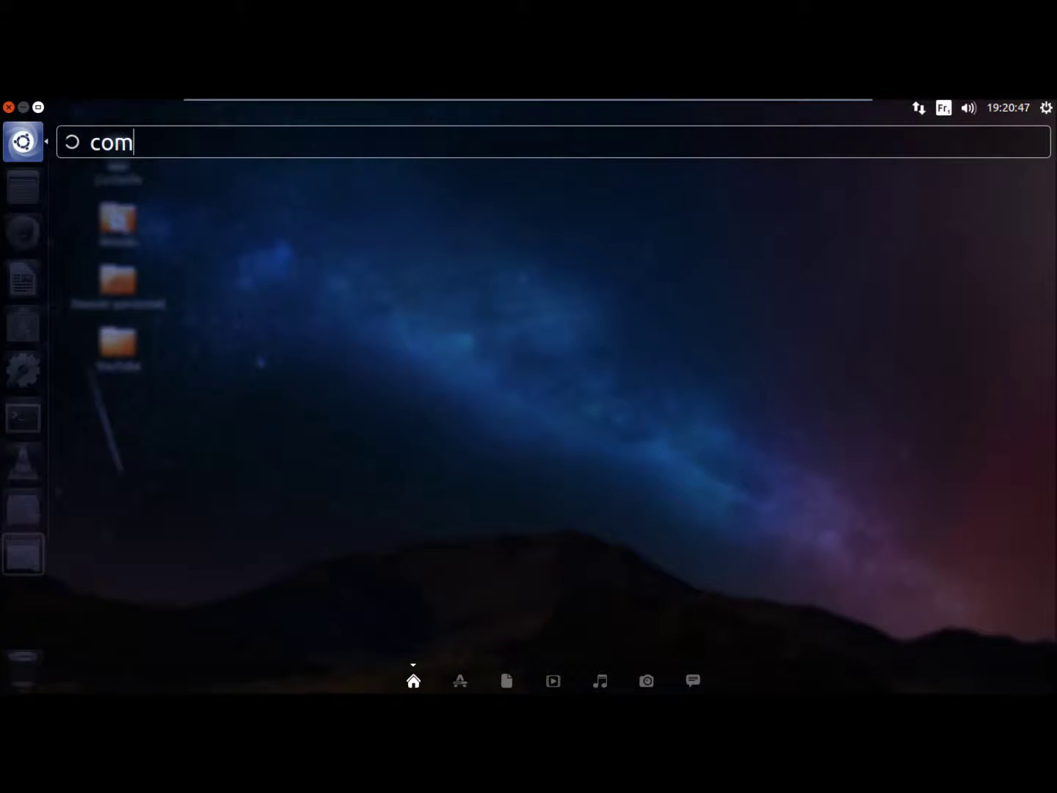
{"action": "type", "text": "p"}
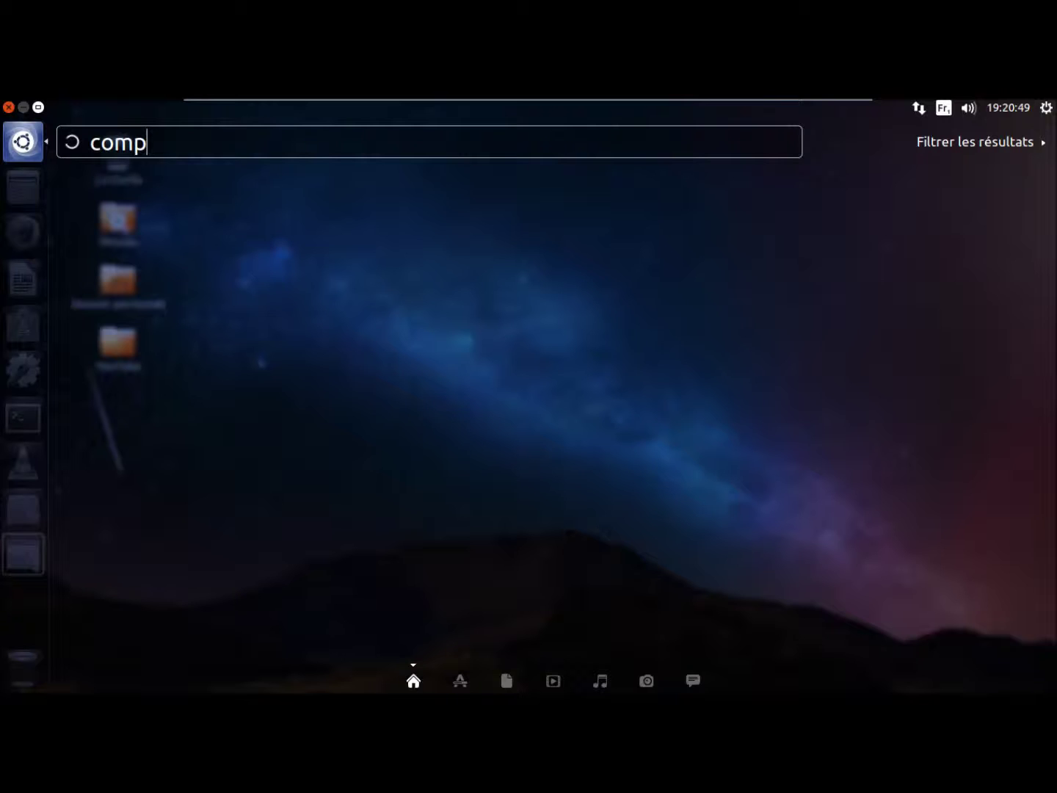
{"action": "type", "text": "iz"}
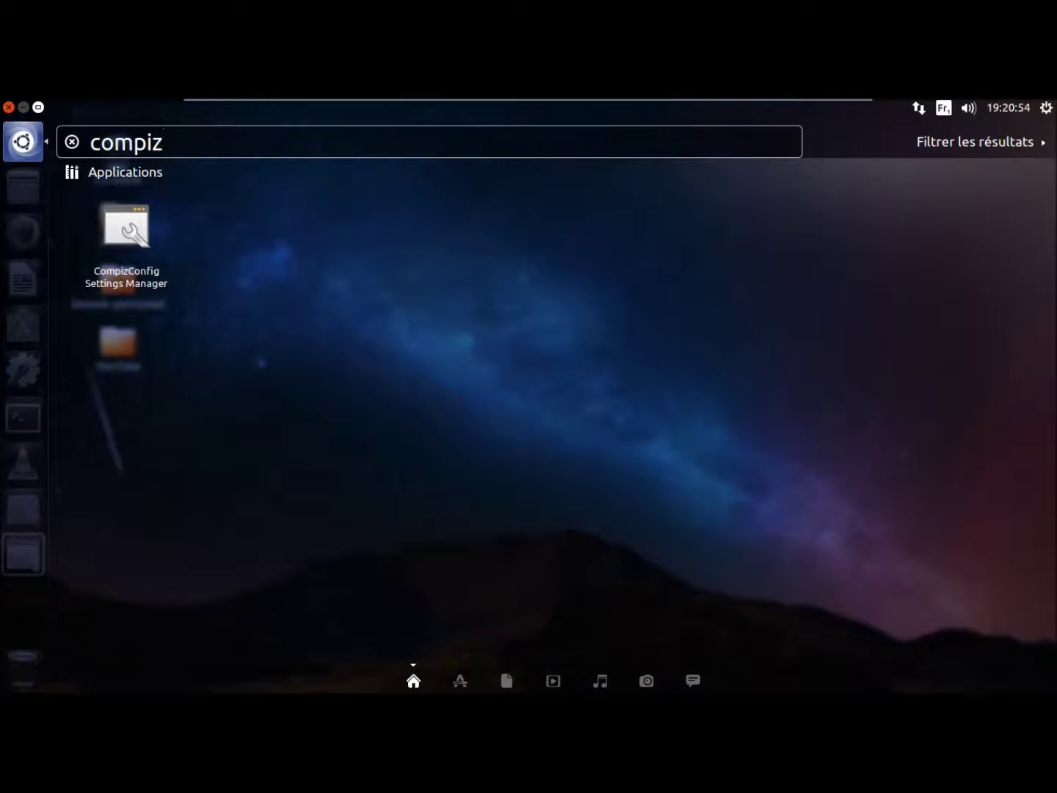
{"action": "key", "text": "Down"}
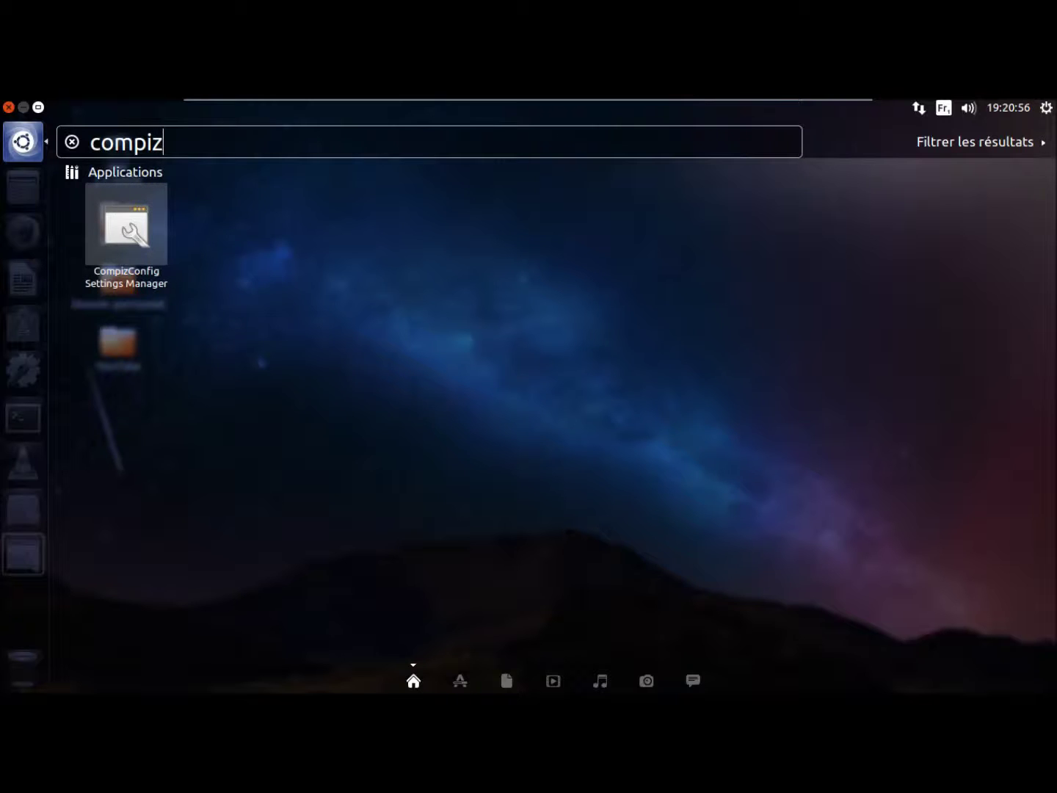
{"action": "key", "text": "Return"}
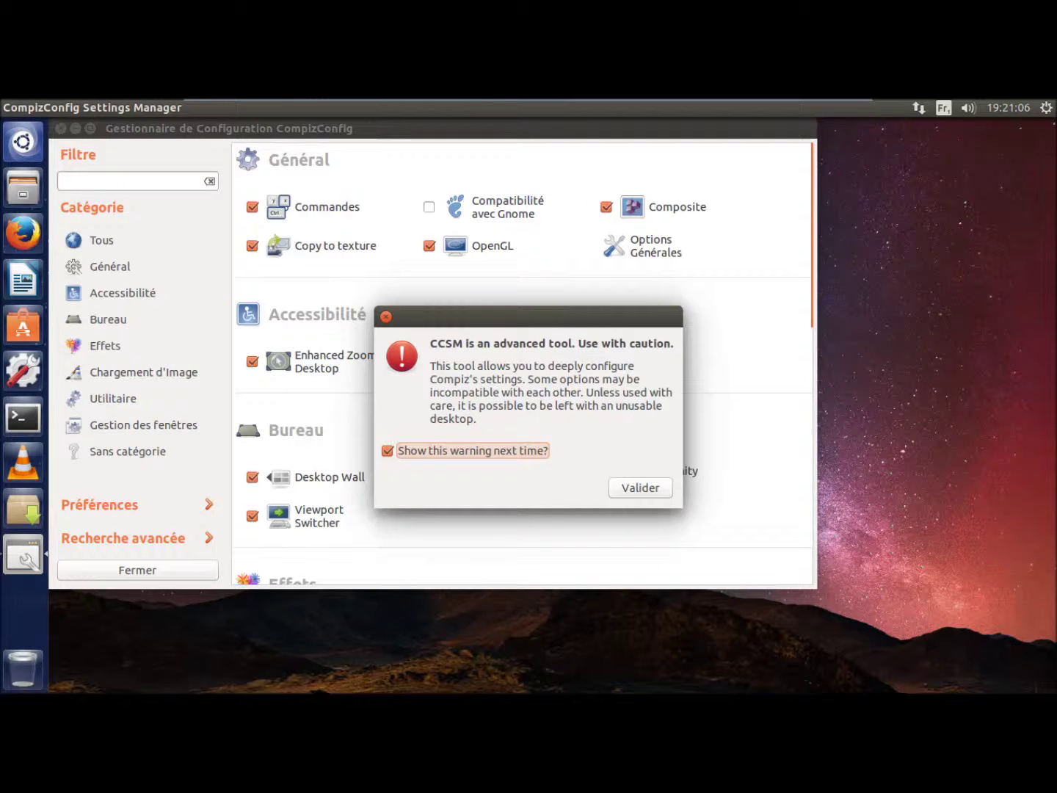
{"action": "left_click_drag", "start_coordinate": [430, 366], "coordinate": [479, 420]}
{"action": "left_click", "coordinate": [478, 419]}
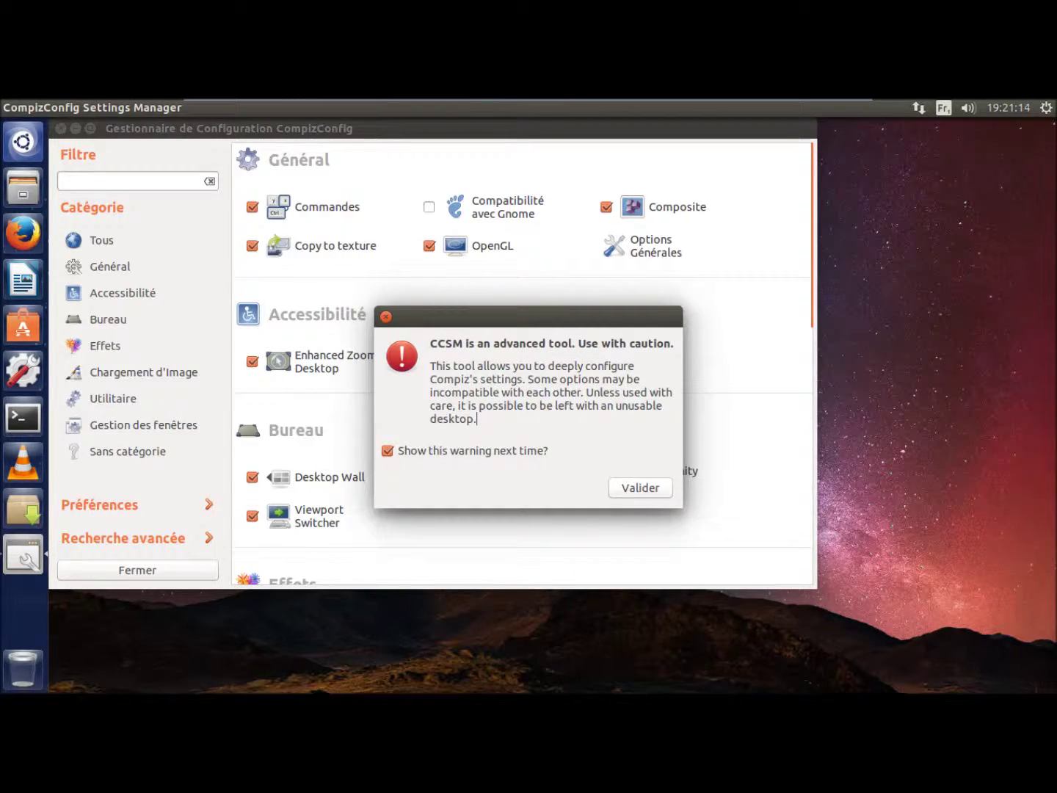
{"action": "left_click", "coordinate": [640, 488]}
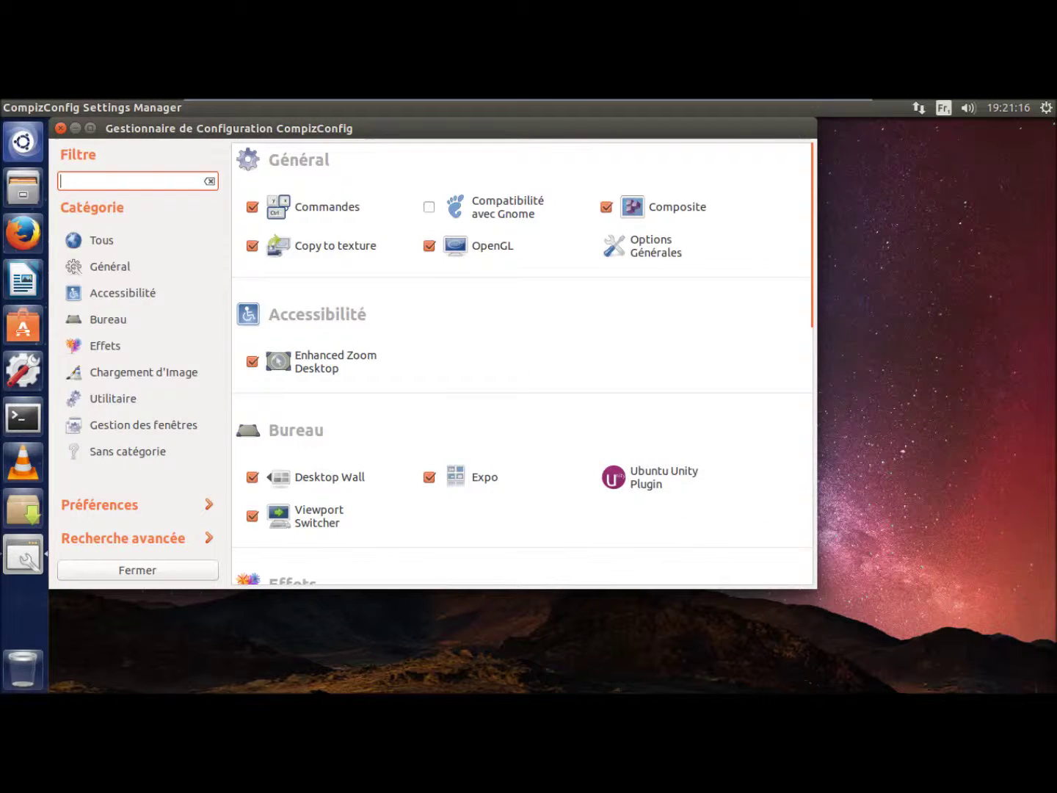
Step: Maximize the CompizConfig window and open the Enhanced Zoom Desktop settings from the Accessibilité category
{"action": "left_click", "coordinate": [91, 128]}
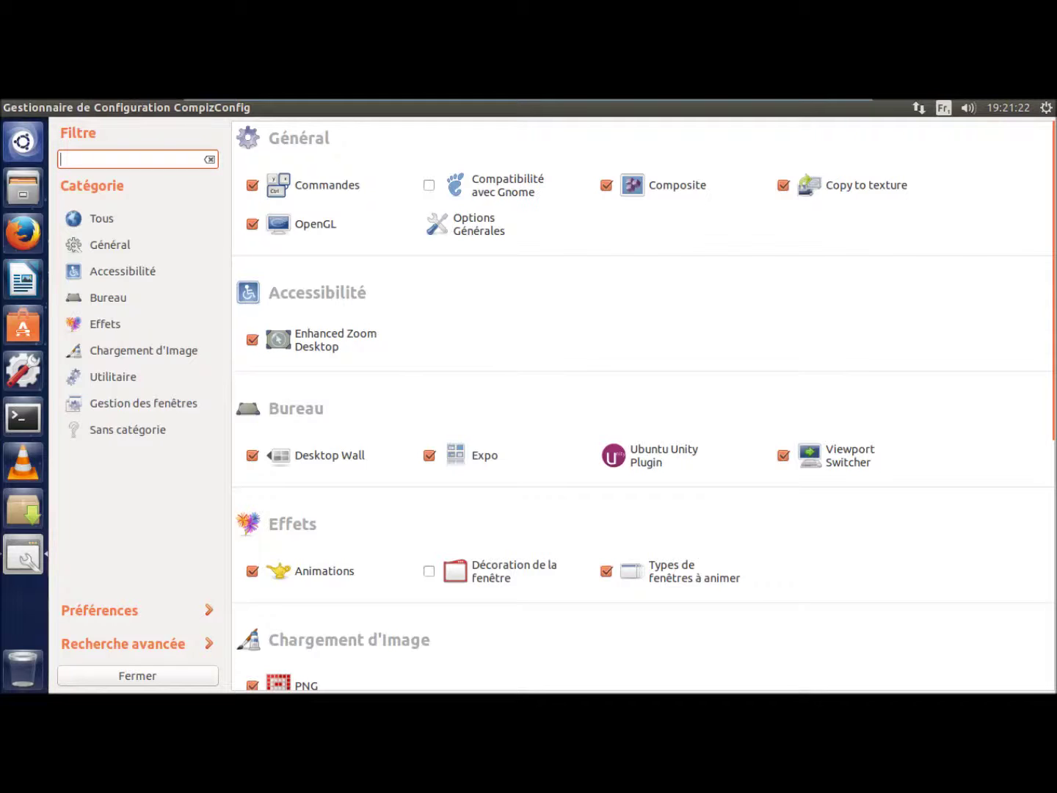
{"action": "left_click", "coordinate": [138, 272]}
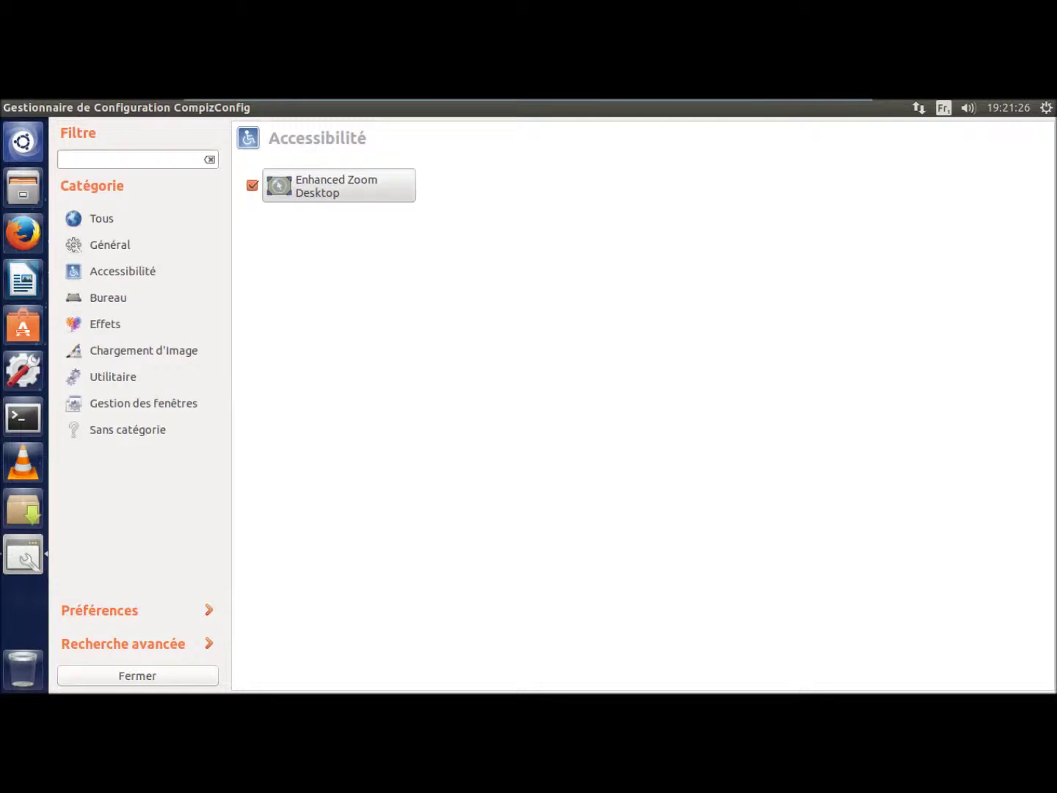
{"action": "left_click", "coordinate": [339, 185]}
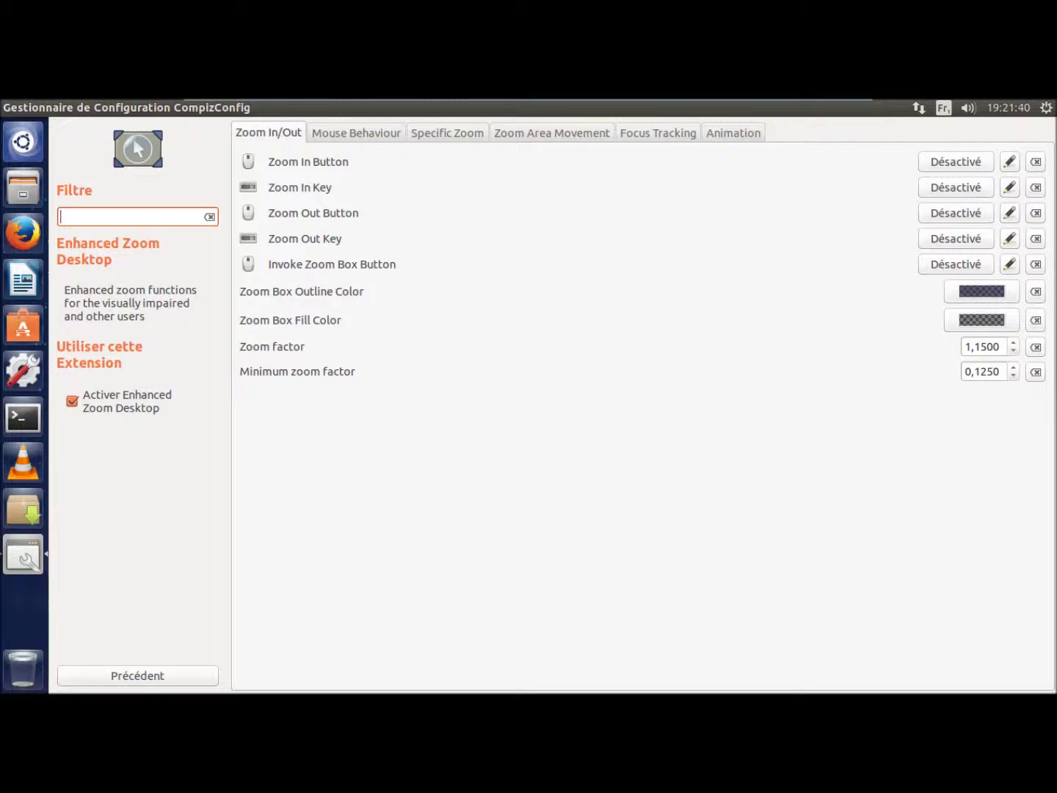
Step: Enable the Zoom In Key shortcut and assign it the key combination <Alt><Super>p
{"action": "left_click", "coordinate": [956, 187]}
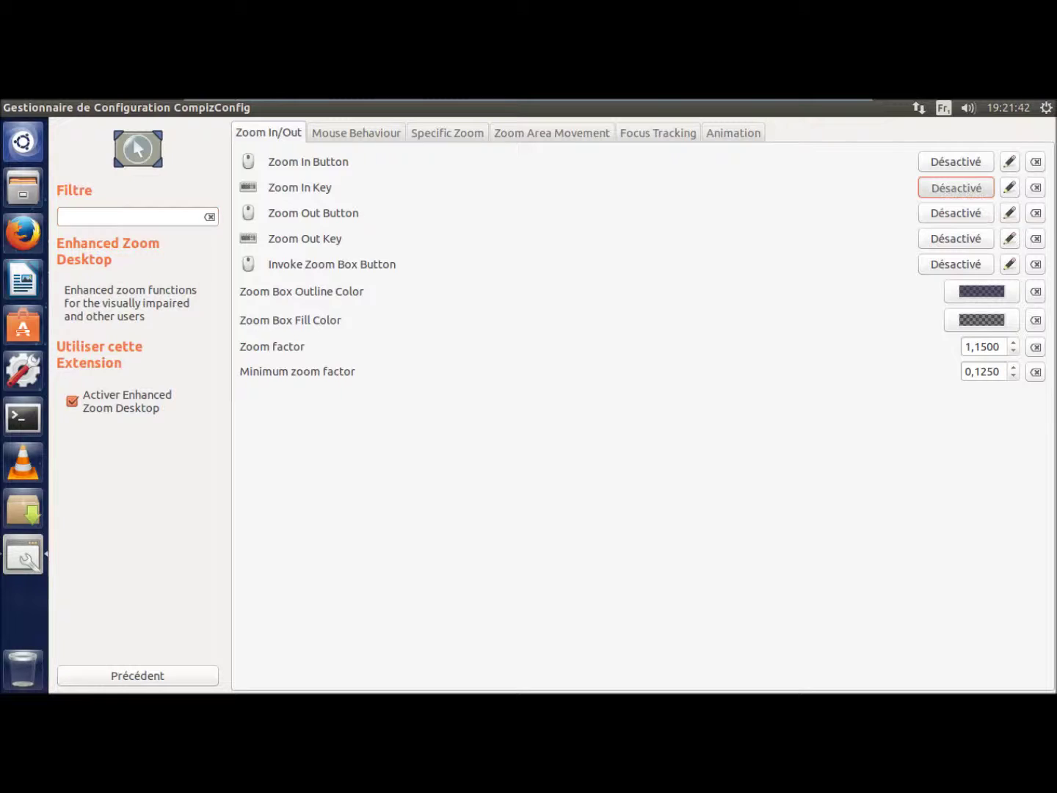
{"action": "key", "text": "space"}
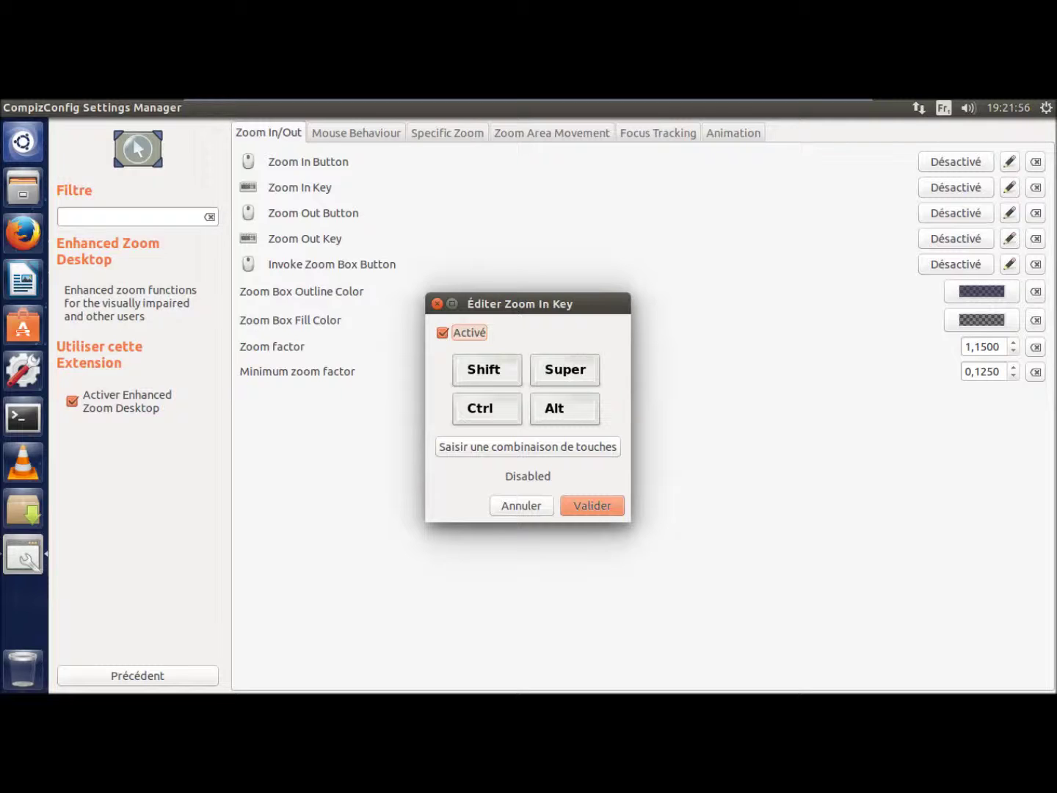
{"action": "key", "text": "super"}
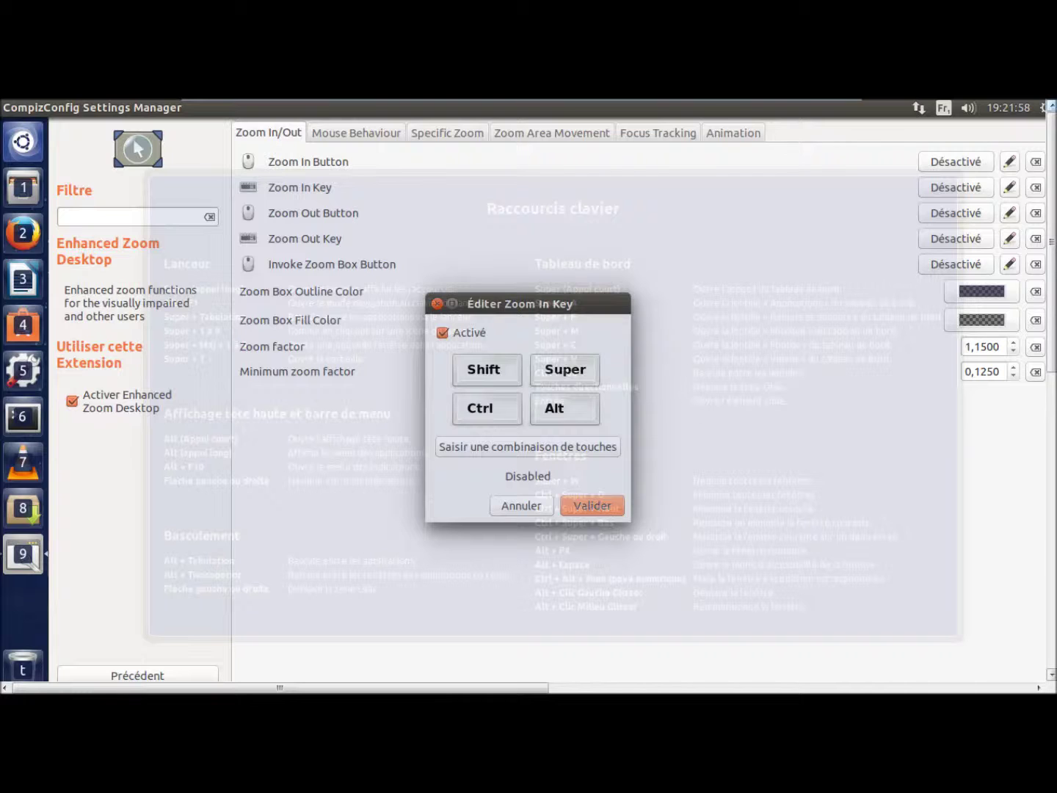
{"action": "mouse_move", "coordinate": [771, 108]}
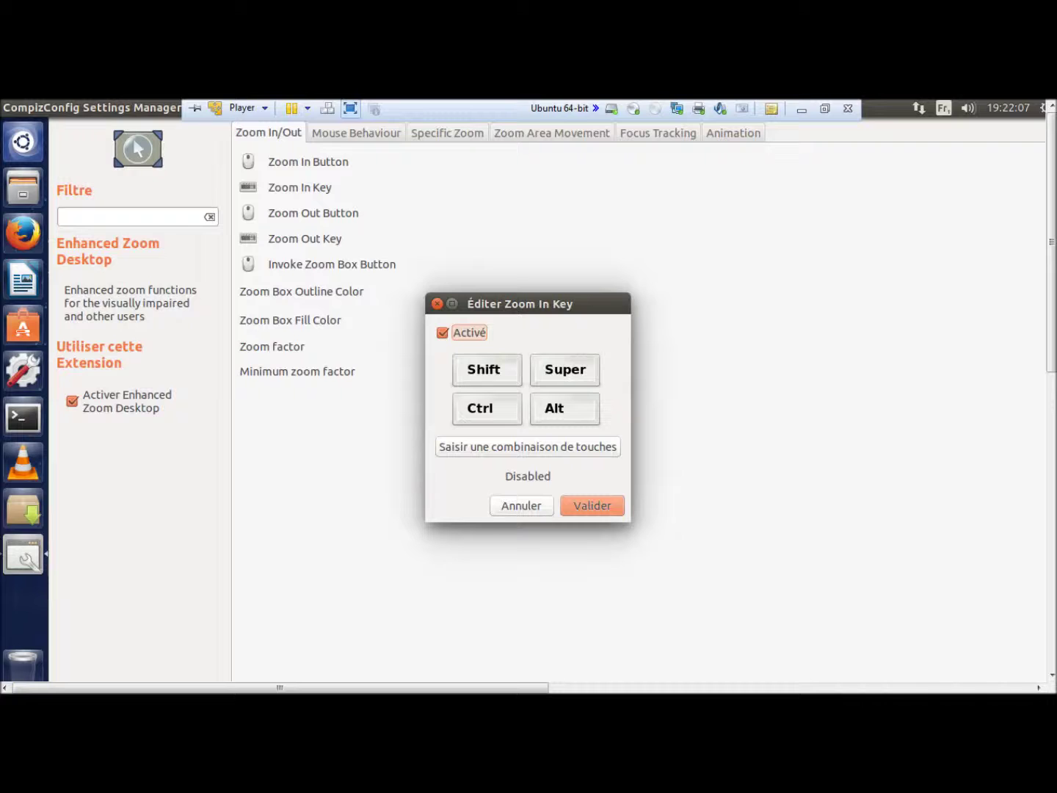
{"action": "left_click", "coordinate": [528, 447]}
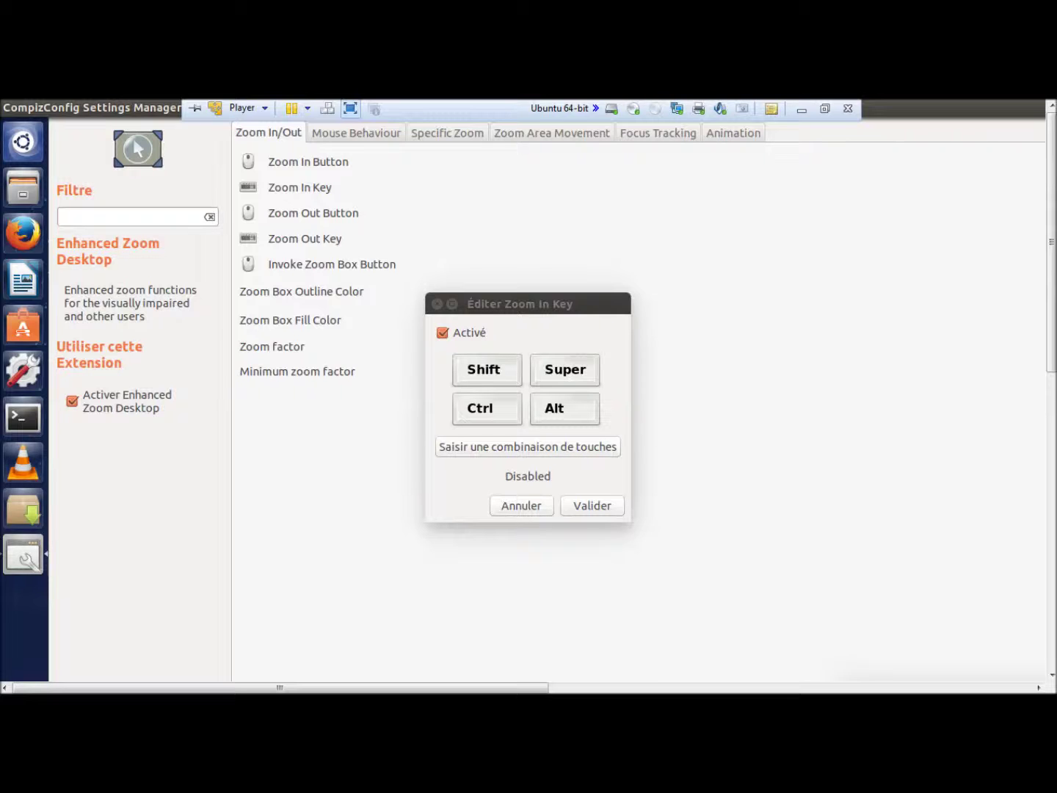
{"action": "key", "text": "alt+super+p"}
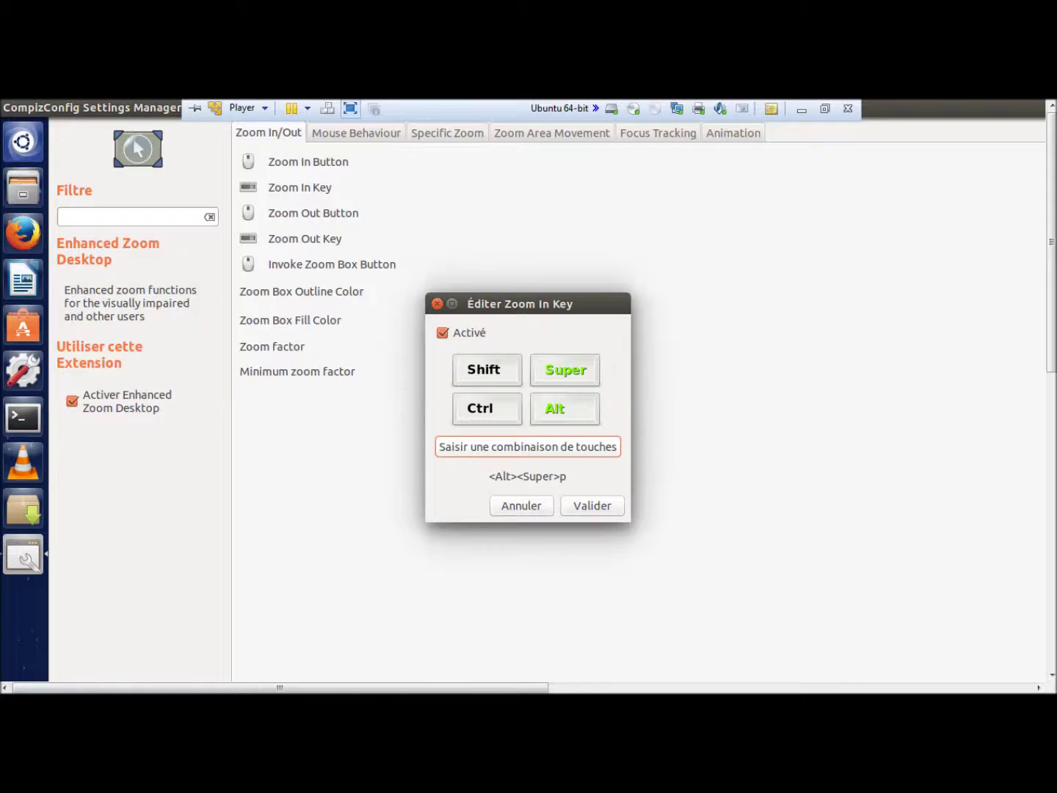
{"action": "left_click", "coordinate": [592, 505]}
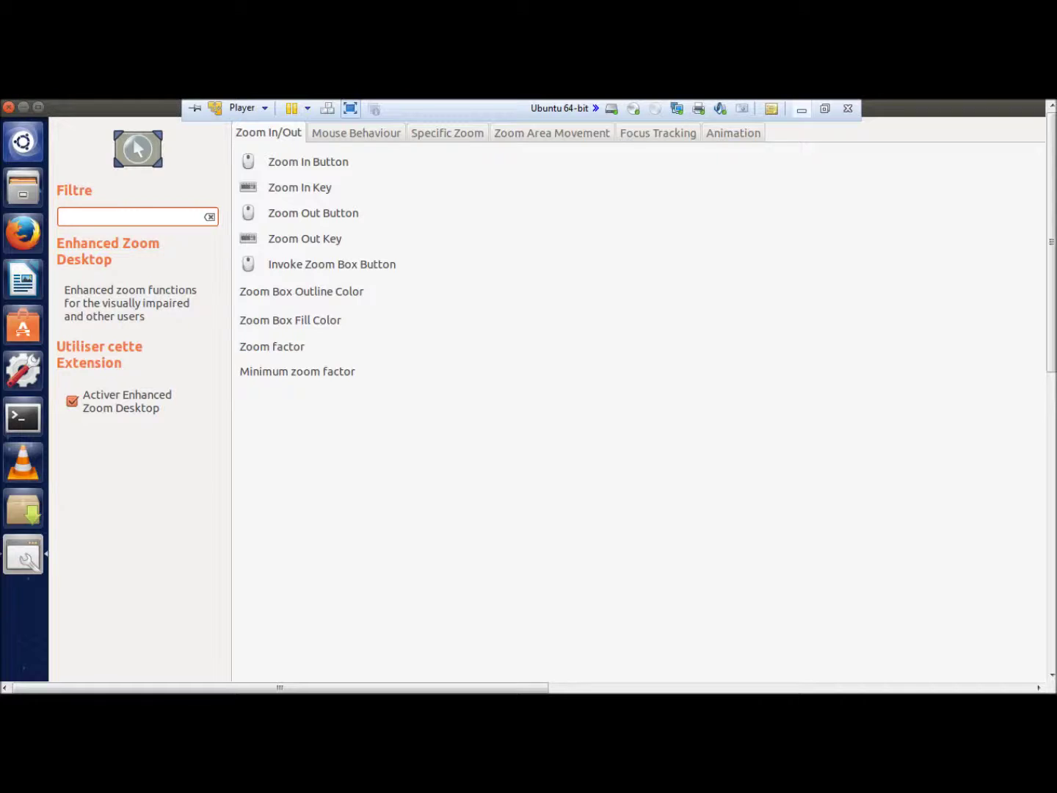
Step: Take the Ubuntu virtual machine out of full-screen mode and return it to full screen
{"action": "left_click", "coordinate": [825, 108]}
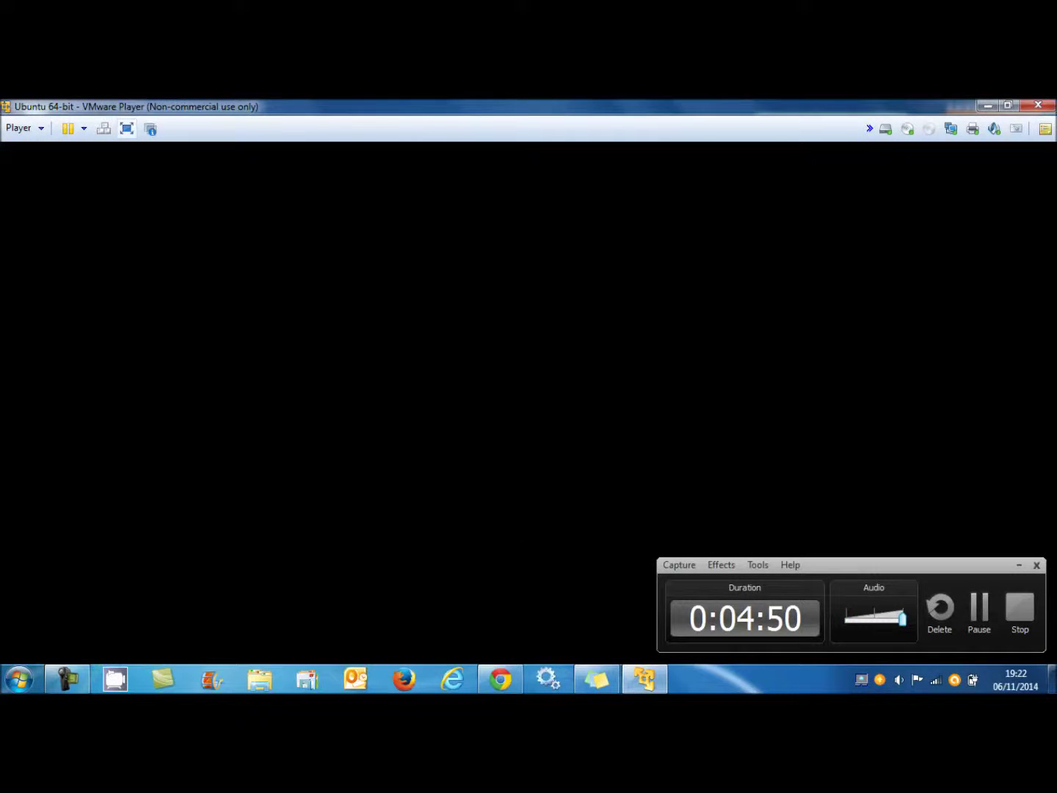
{"action": "left_click", "coordinate": [127, 129]}
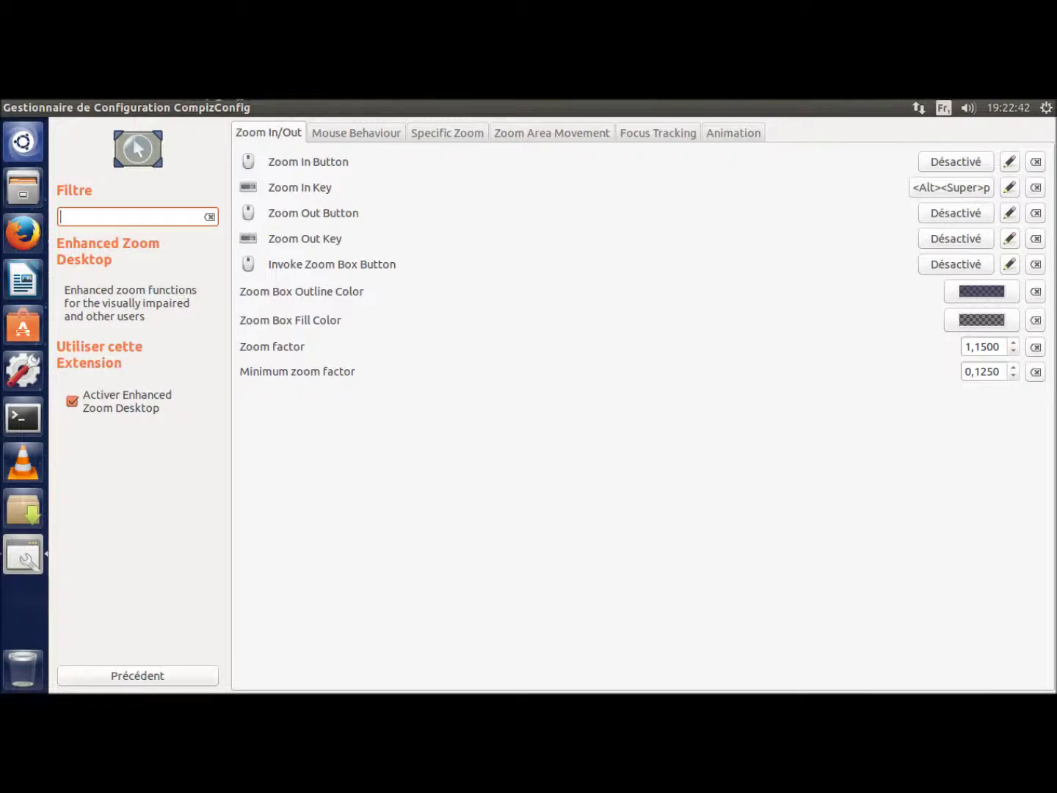
Step: Enable the Zoom Out Key shortcut and capture Super as the start of its key combination
{"action": "left_click", "coordinate": [955, 238]}
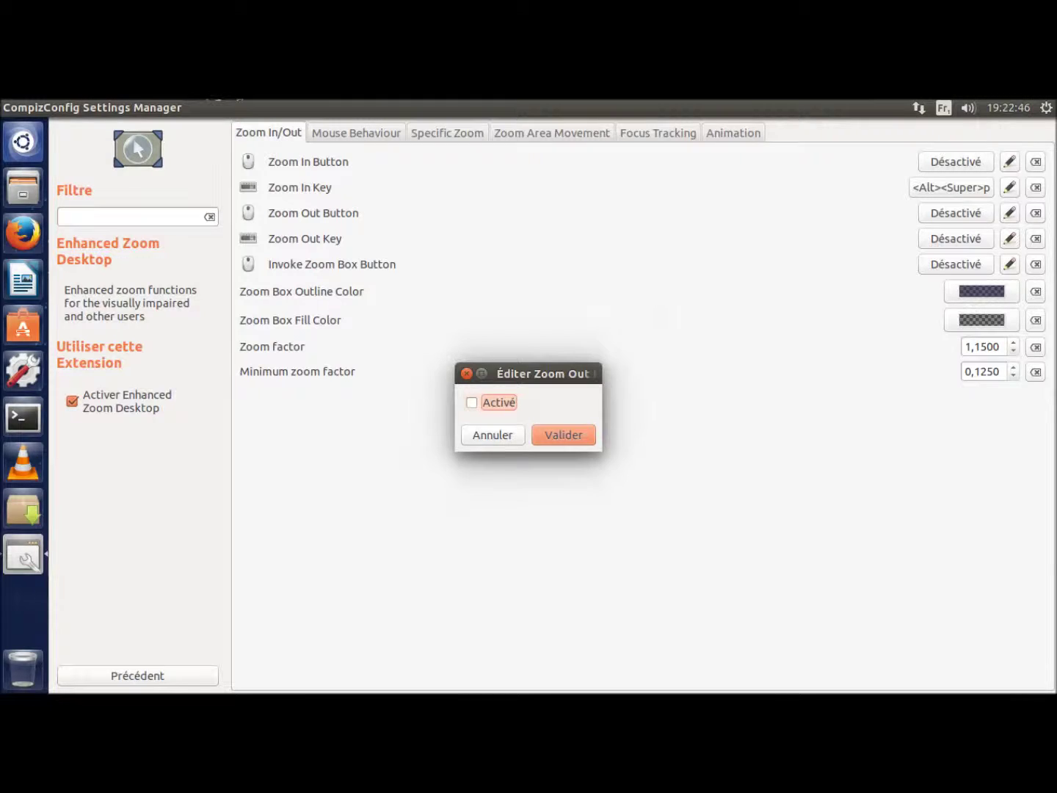
{"action": "left_click", "coordinate": [472, 402]}
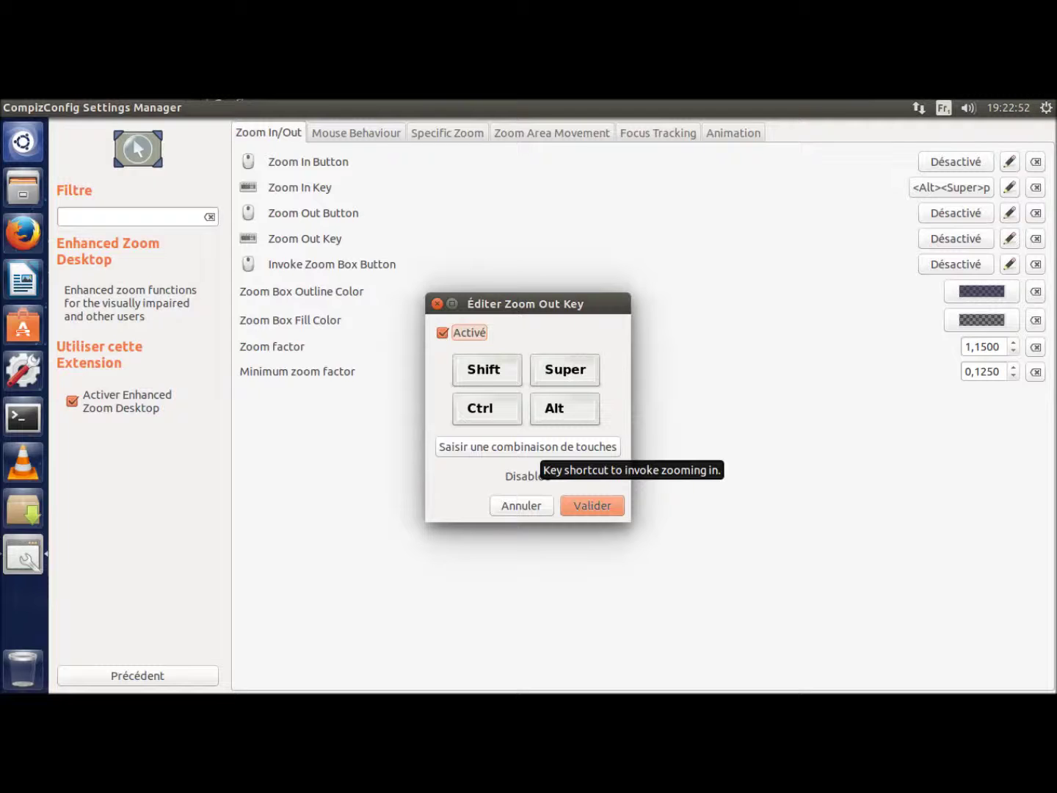
{"action": "key", "text": "super+alt"}
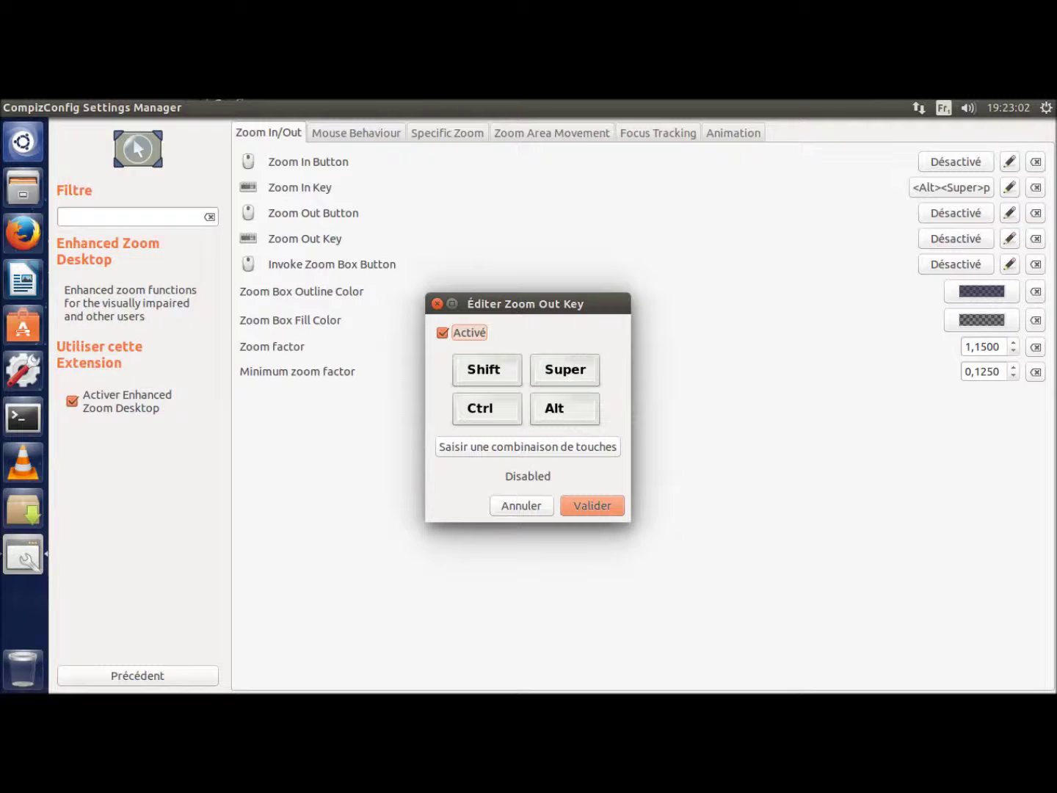
{"action": "key", "text": "Tab"}
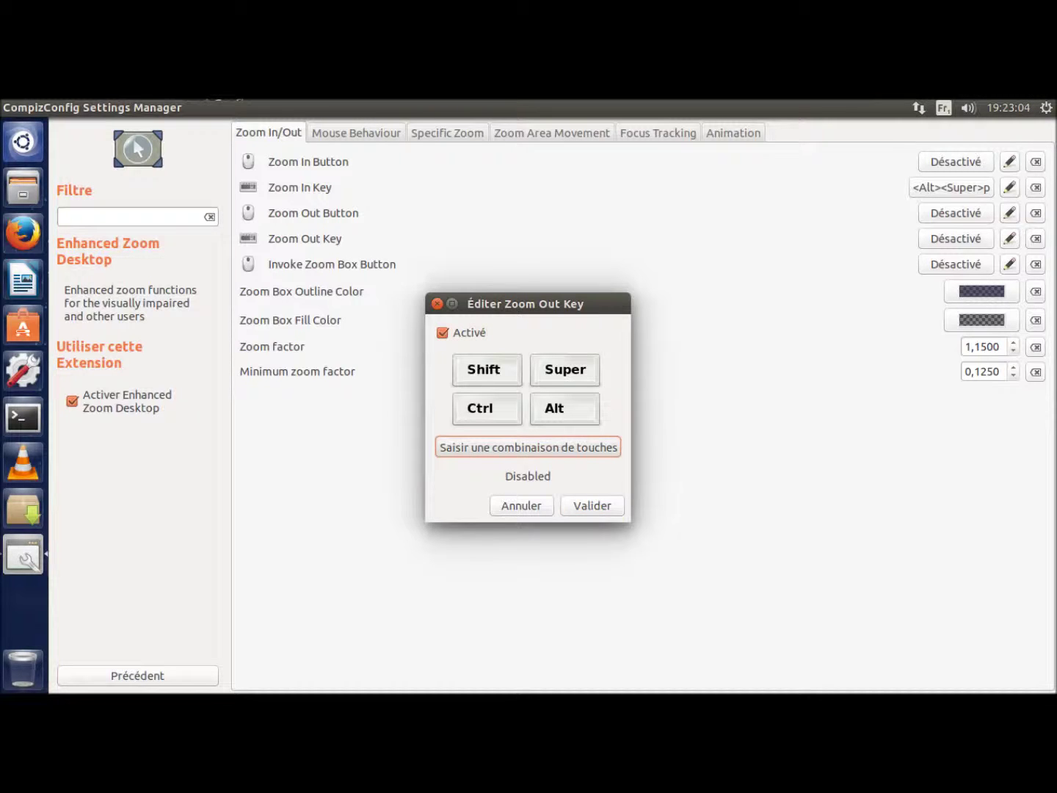
{"action": "key", "text": "Return"}
{"action": "key", "text": "super"}
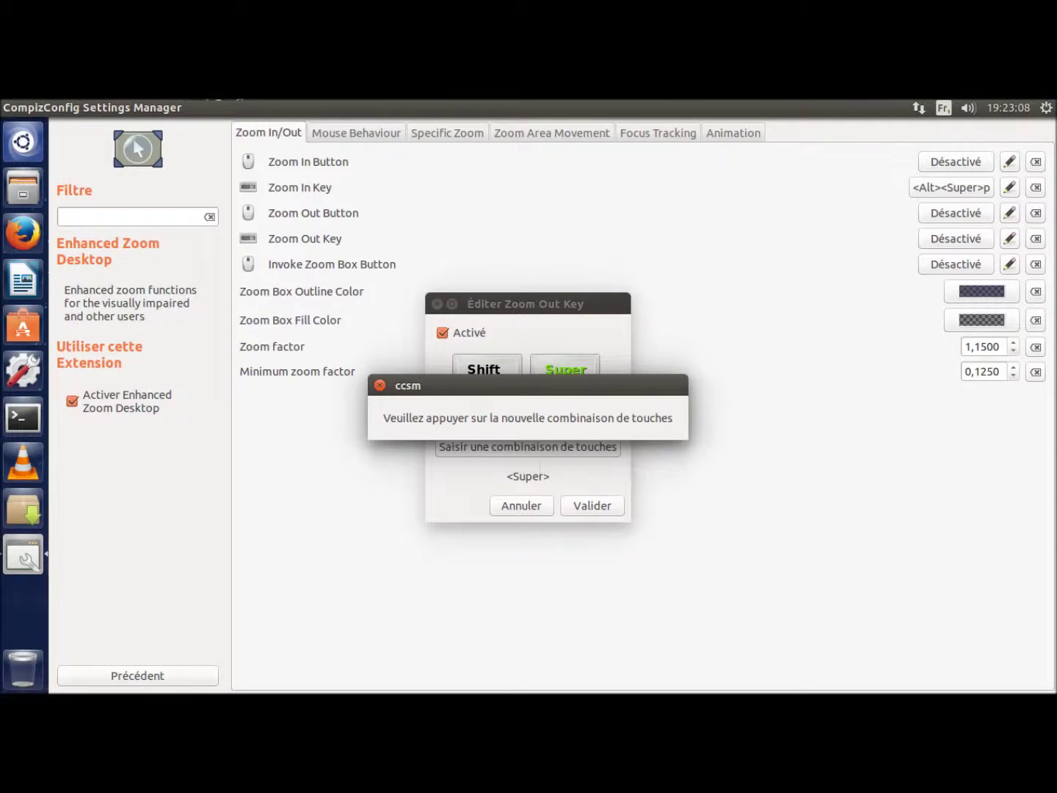
{"action": "key", "text": "Escape"}
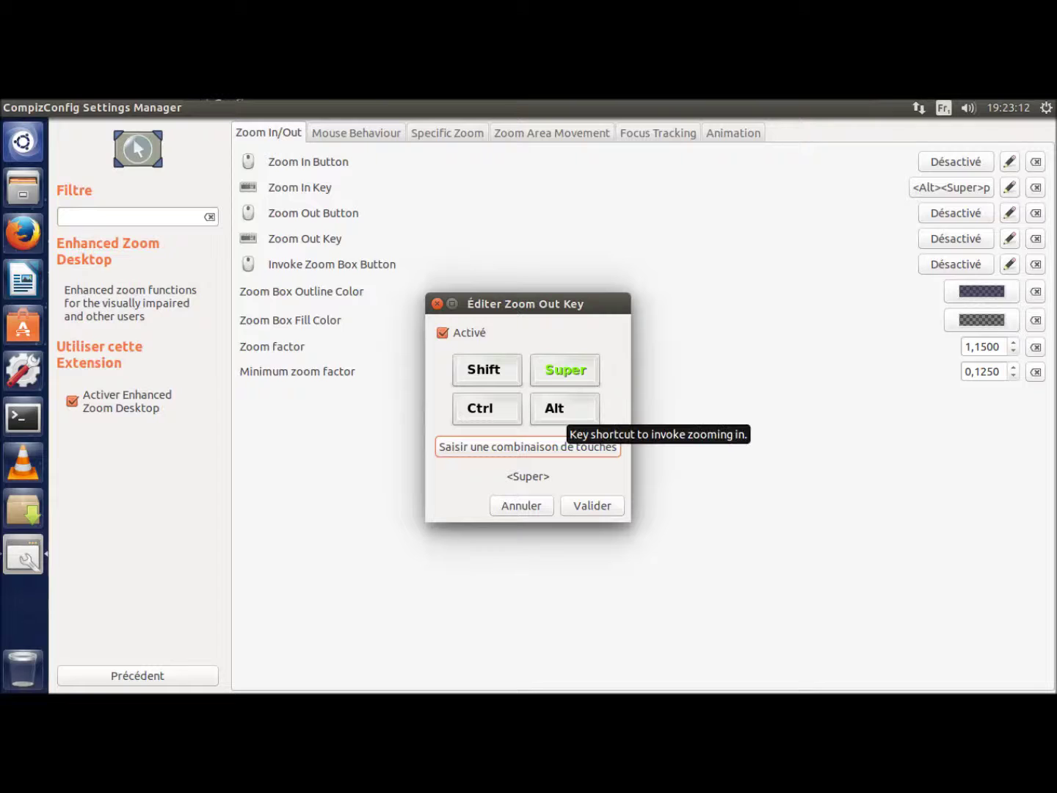
Step: Add Ctrl and Alt to the Zoom Out Key combination to make <Control><Alt><Super>, and validate it
{"action": "left_click", "coordinate": [564, 369]}
{"action": "left_click", "coordinate": [564, 370]}
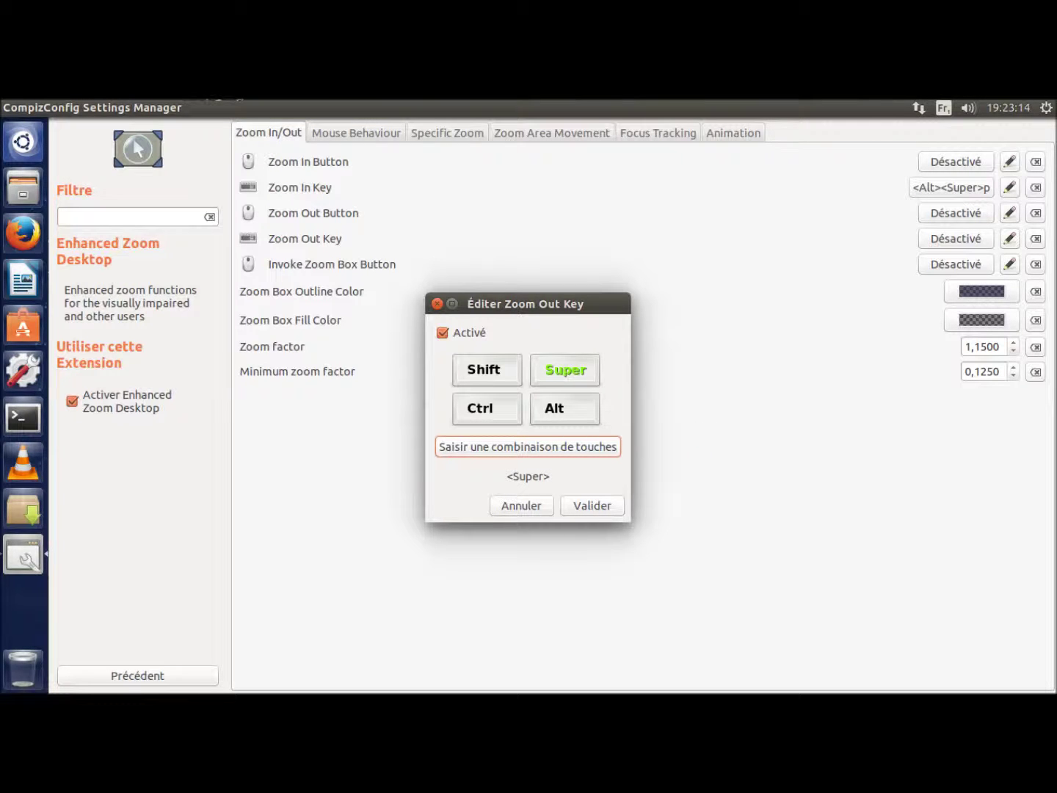
{"action": "left_click", "coordinate": [486, 408]}
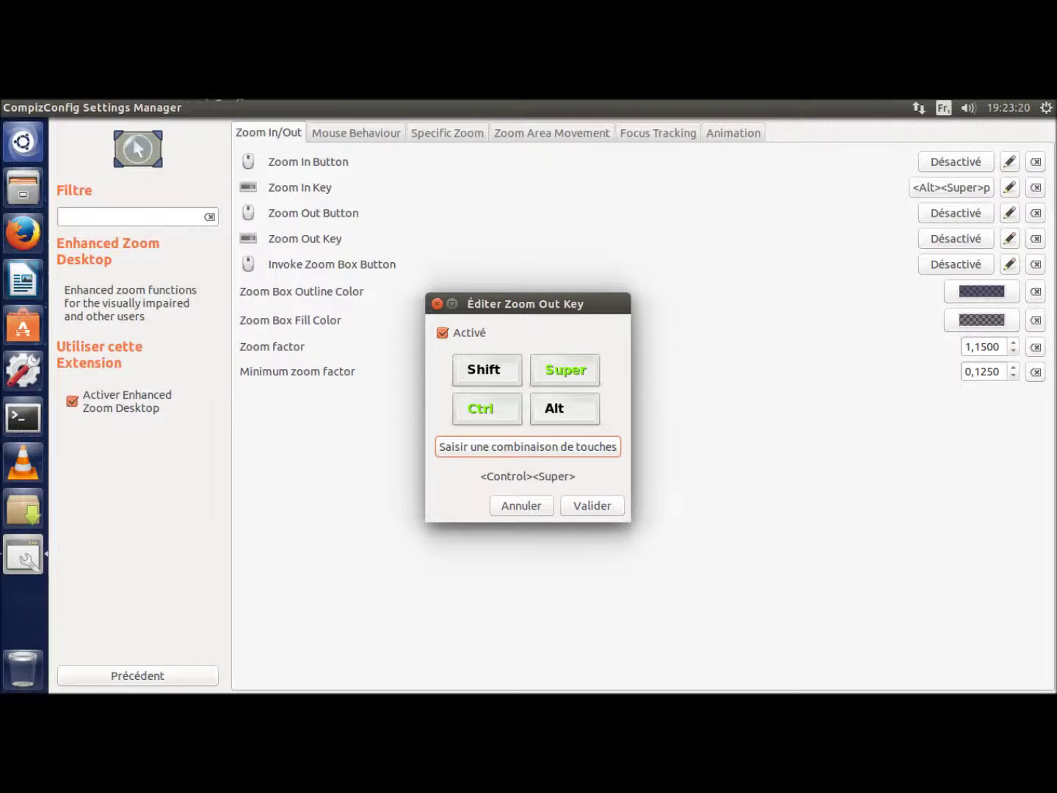
{"action": "key", "text": "ctrl+alt+super"}
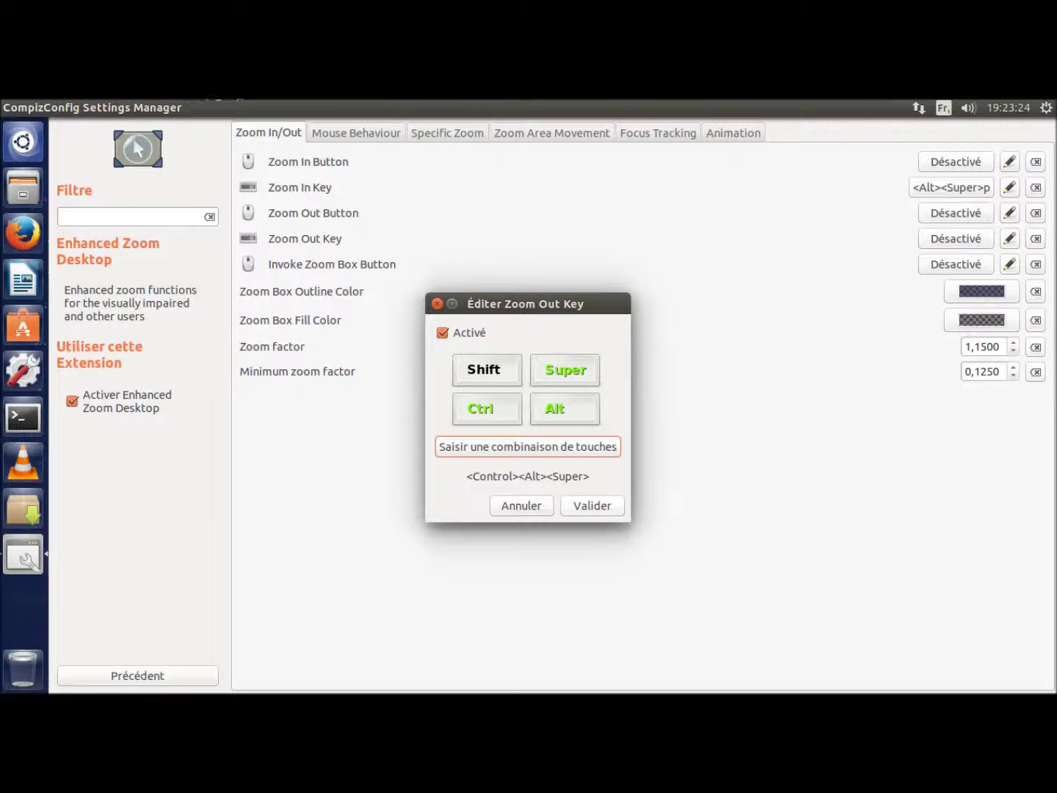
{"action": "key", "text": "Return"}
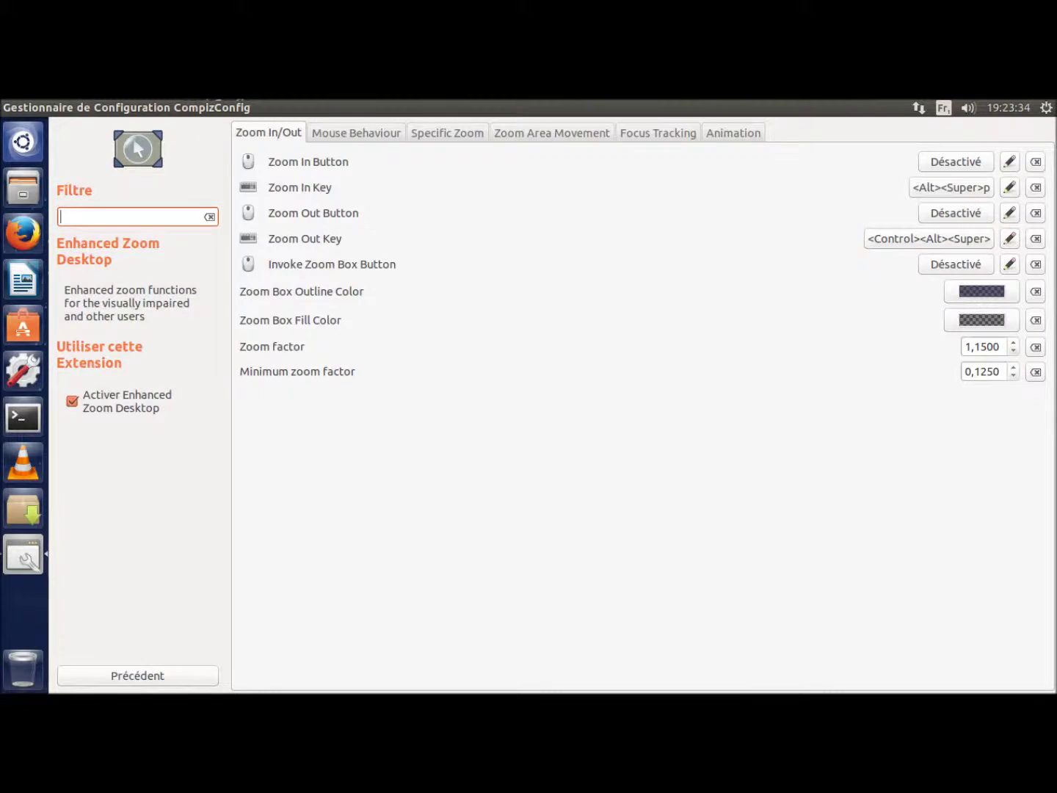
Step: Test the Zoom In Key and Zoom Out Key shortcuts by zooming the desktop in and back out
{"action": "key", "text": "alt+super+p"}
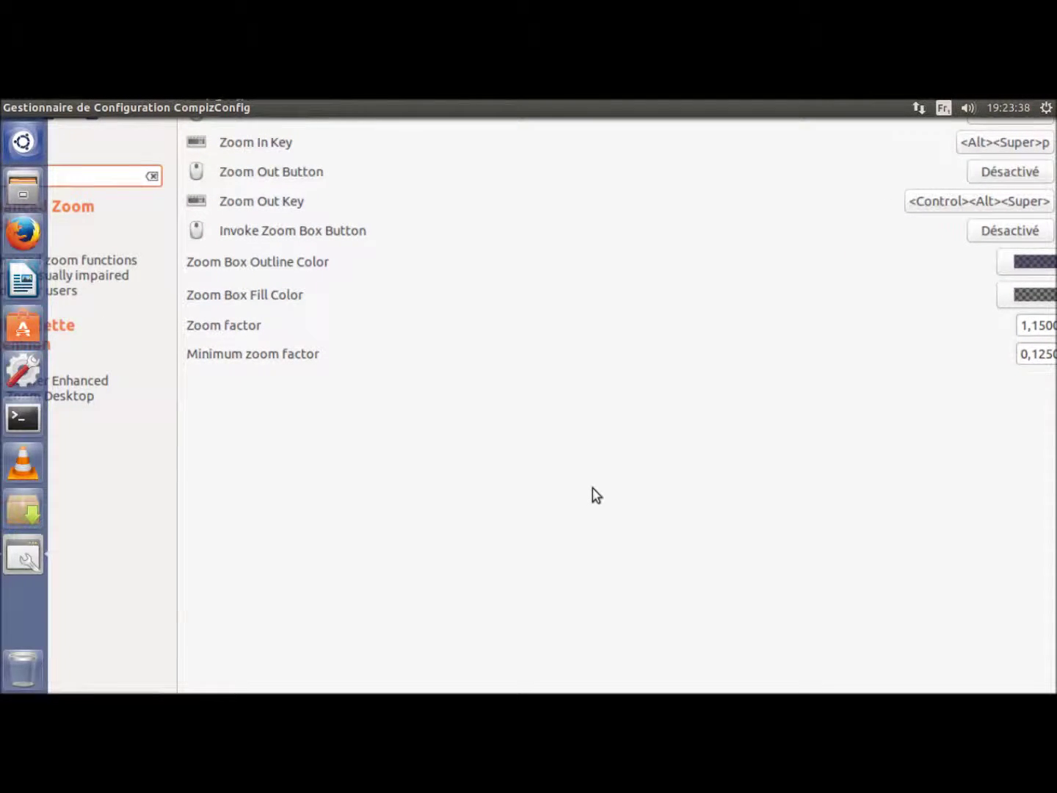
{"action": "key", "text": "alt+super+p"}
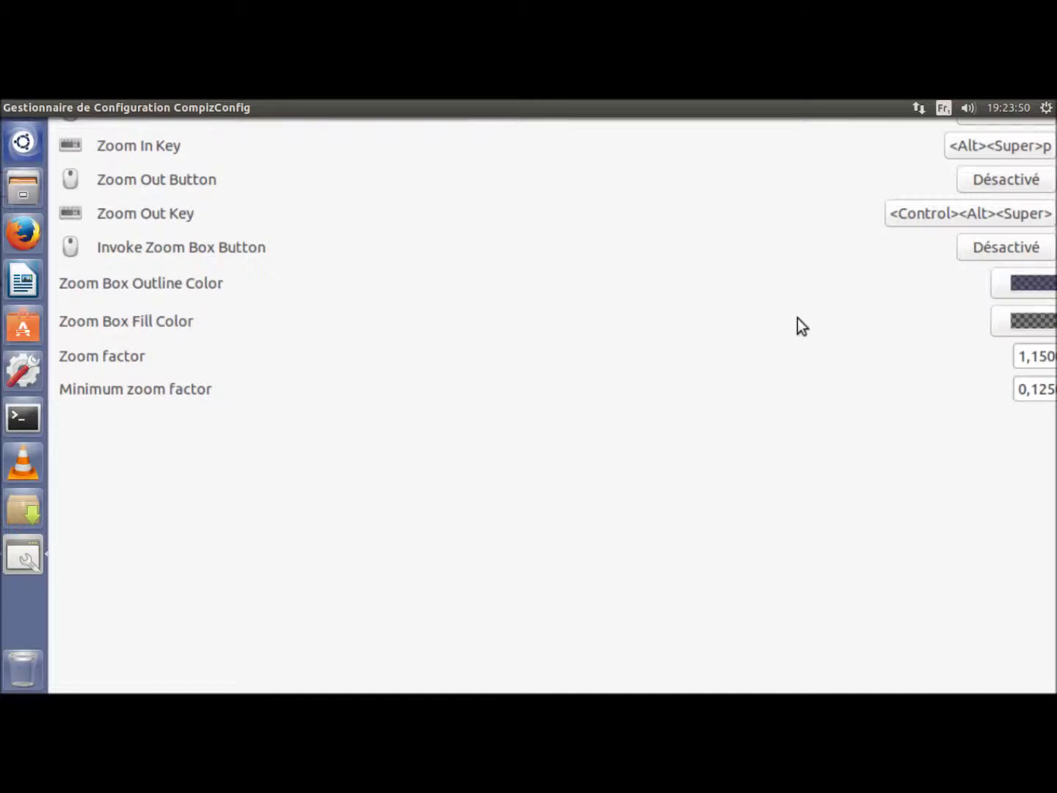
{"action": "key", "text": "ctrl+alt+super"}
{"action": "key", "text": "ctrl+alt+super"}
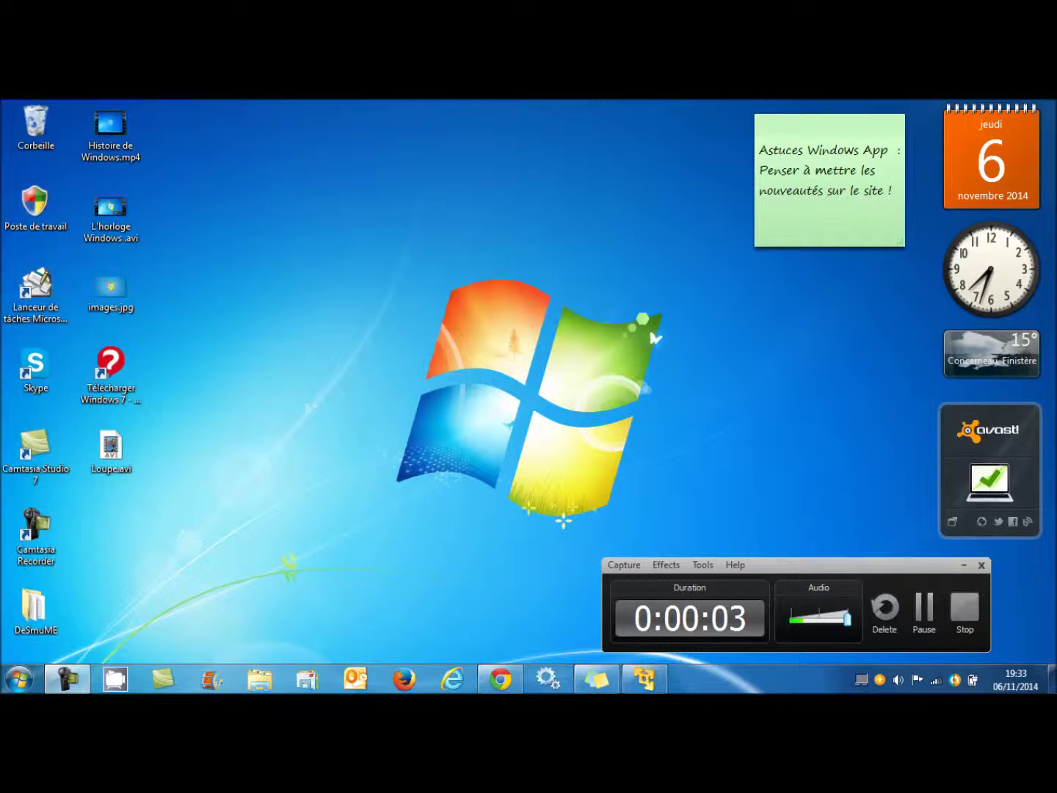
Step: Switch from the Windows desktop to the Ubuntu virtual machine and minimize it again
{"action": "left_click_drag", "start_coordinate": [852, 566], "coordinate": [908, 571]}
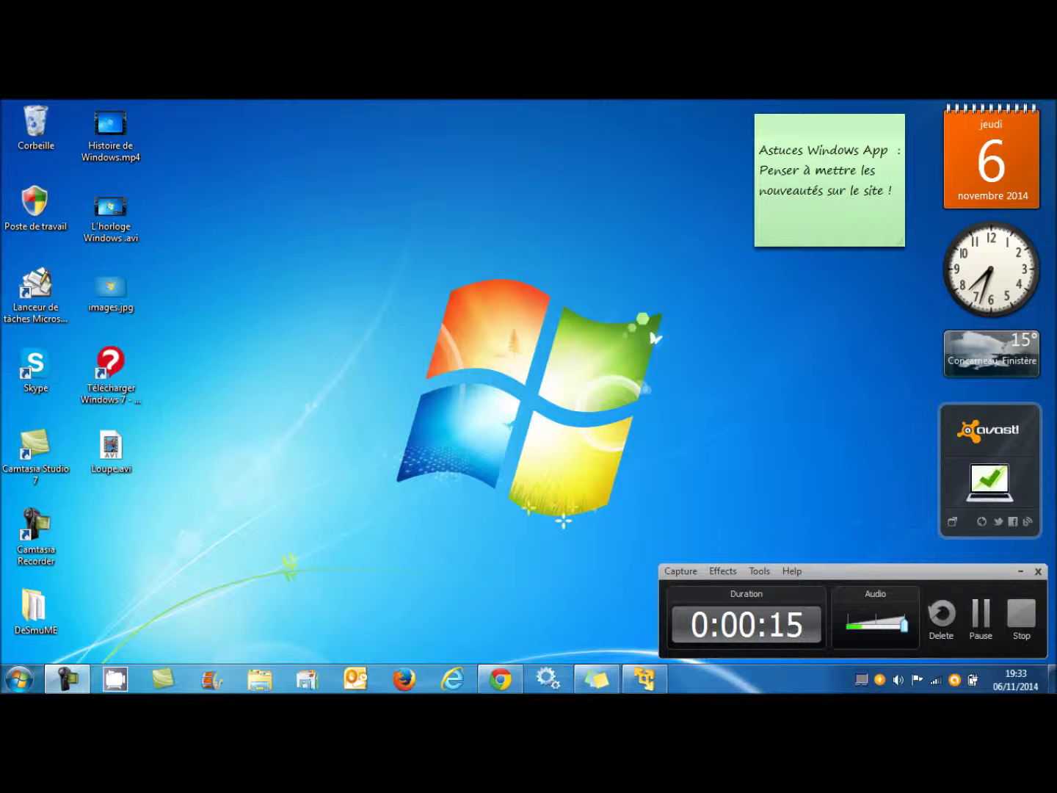
{"action": "left_click", "coordinate": [644, 679]}
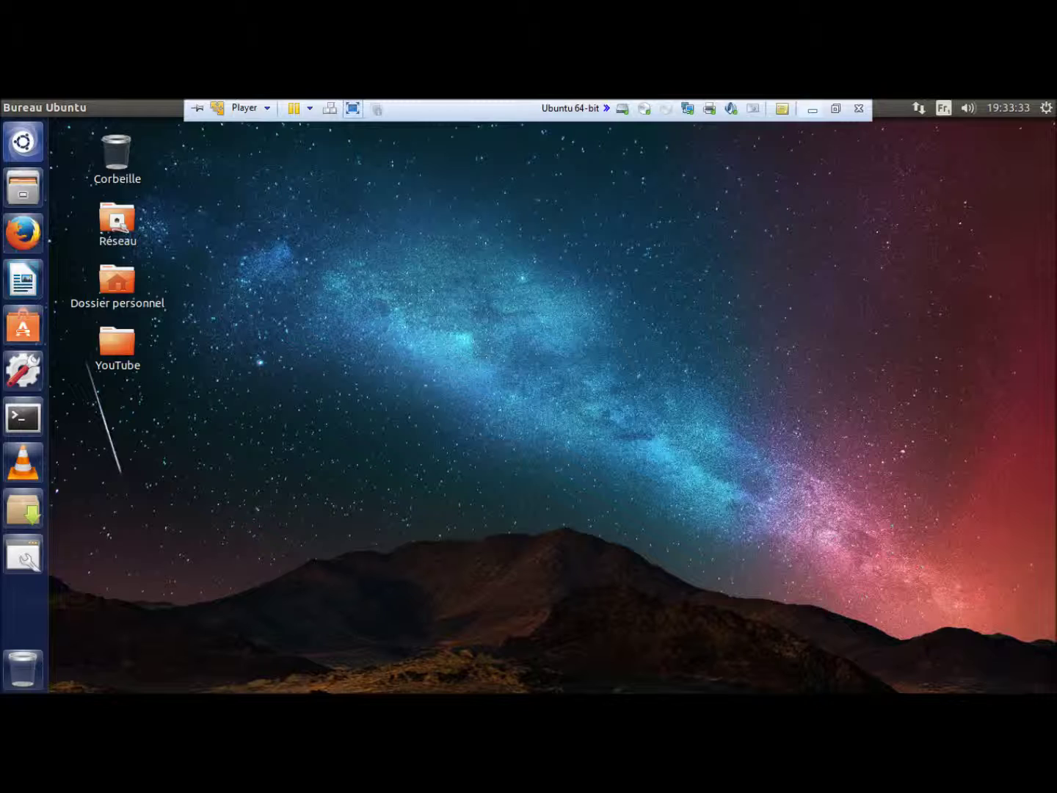
{"action": "left_click", "coordinate": [812, 108]}
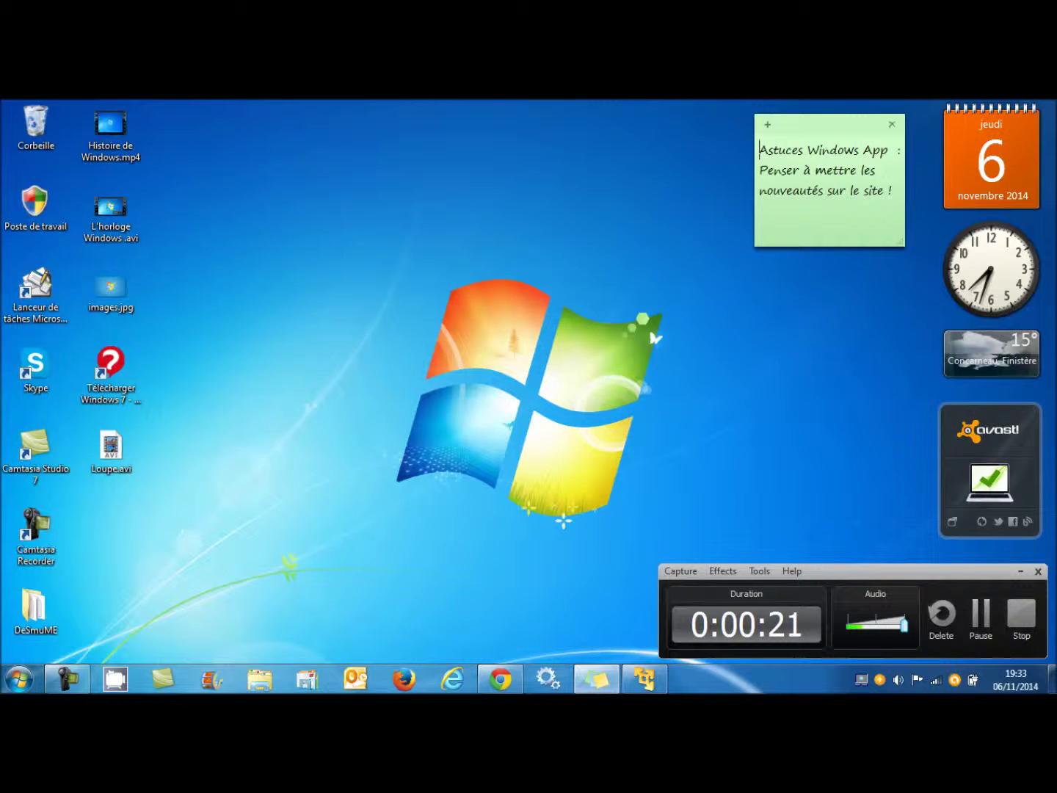
{"action": "left_click", "coordinate": [981, 619]}
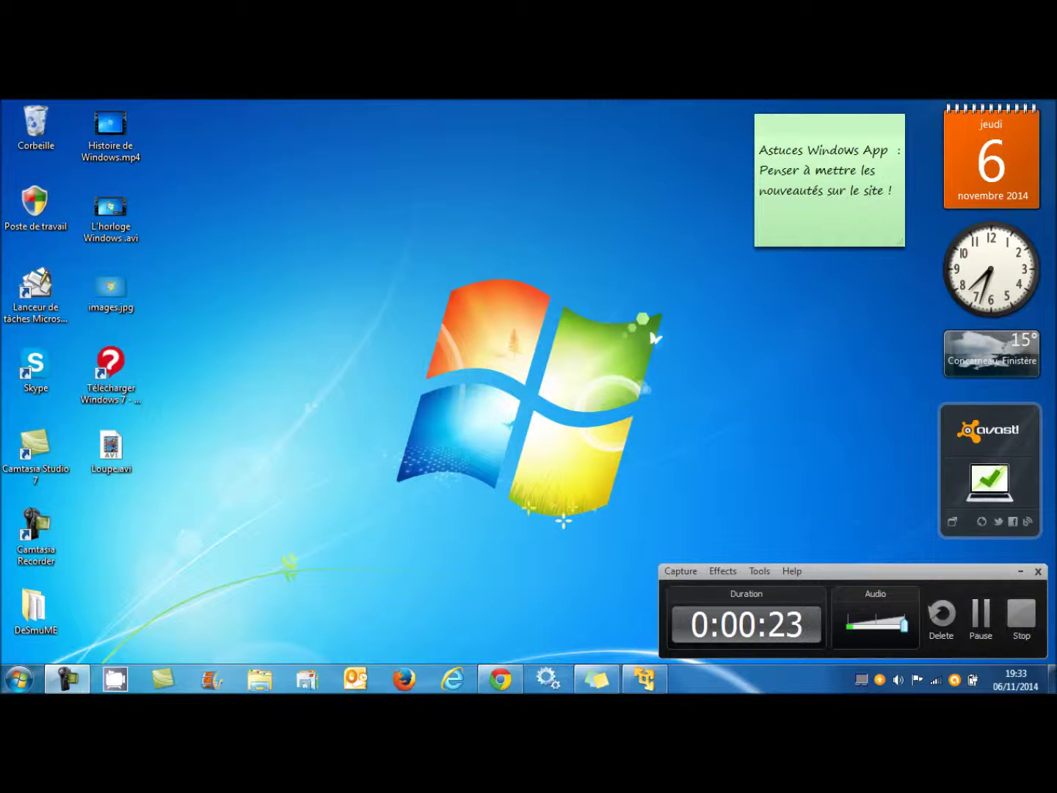